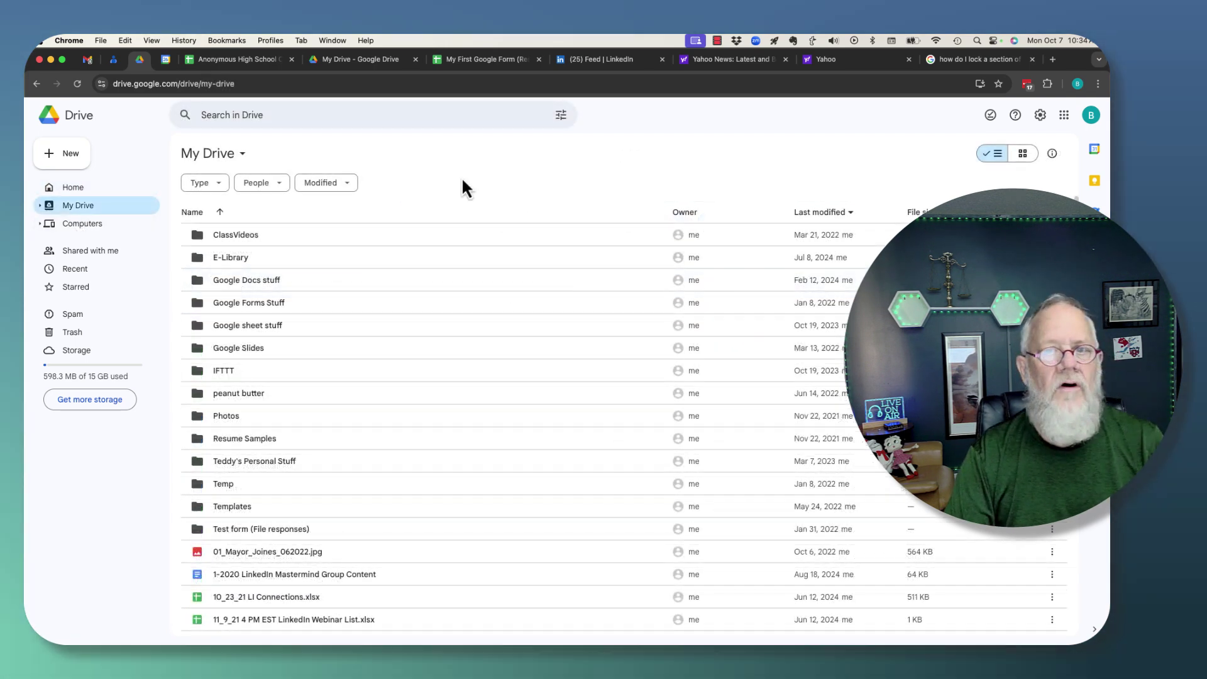
Step: Open the 'Humans using LinkedIn list of Guests' spreadsheet from Shared with me
{"action": "left_click", "coordinate": [107, 252]}
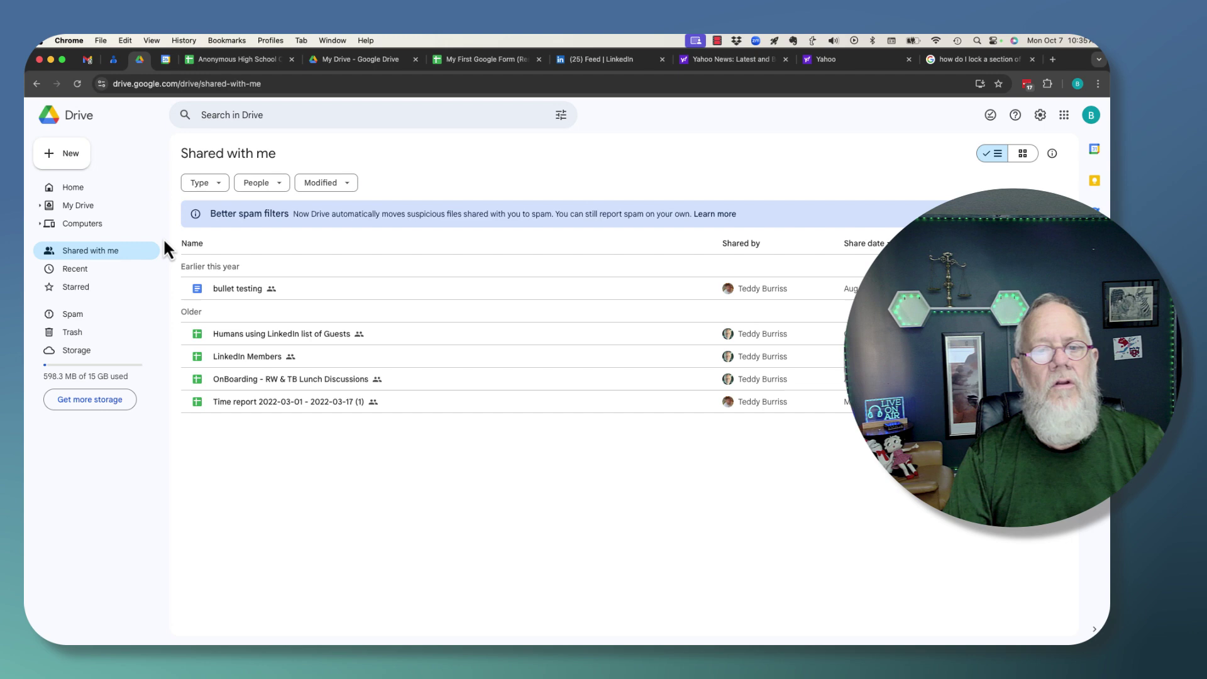
{"action": "left_click", "coordinate": [251, 339]}
{"action": "double_click", "coordinate": [250, 334]}
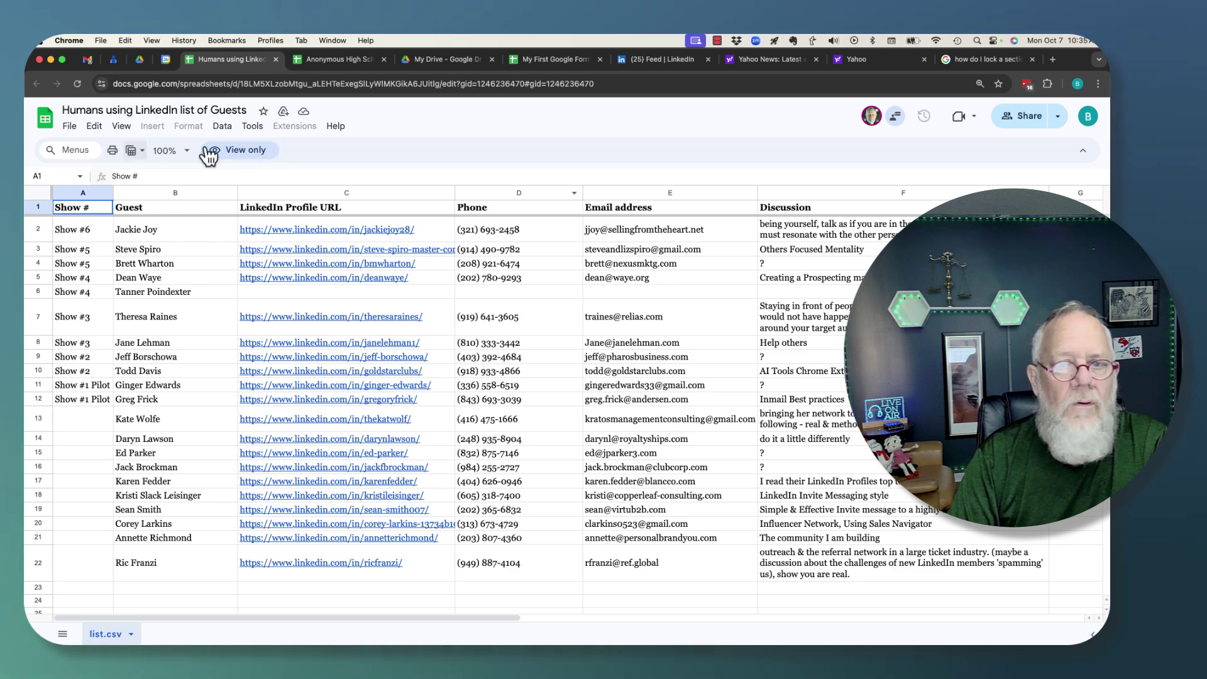
{"action": "left_click", "coordinate": [69, 126]}
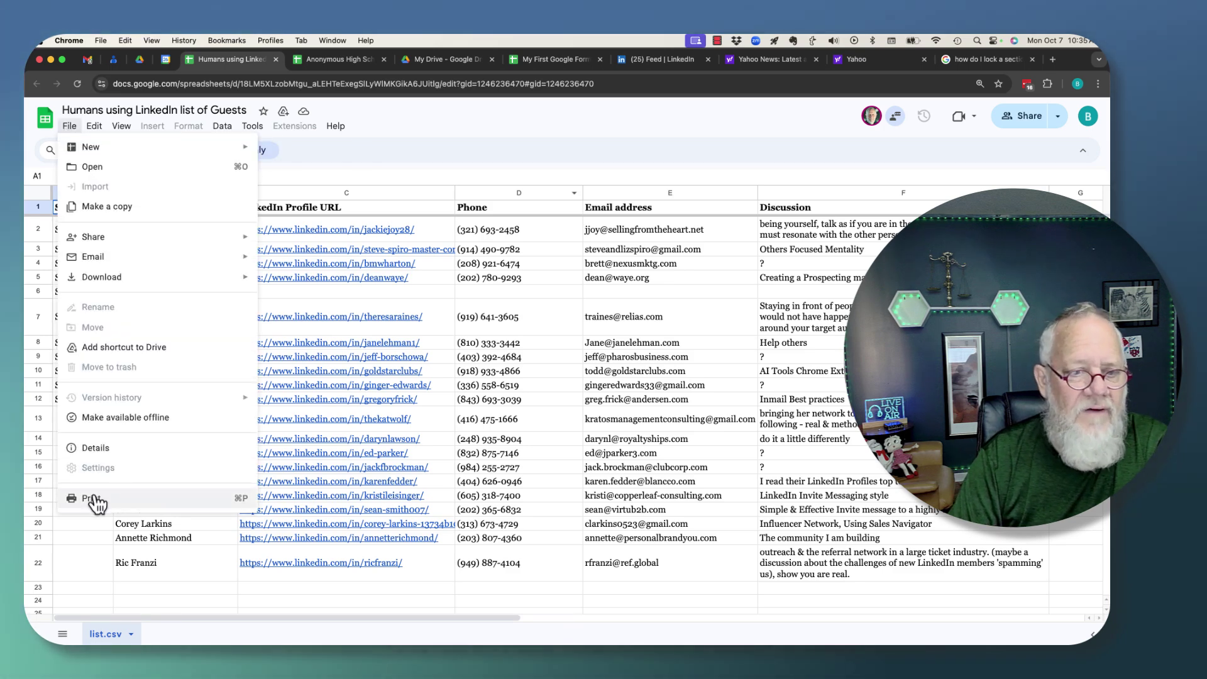
{"action": "left_click", "coordinate": [104, 449]}
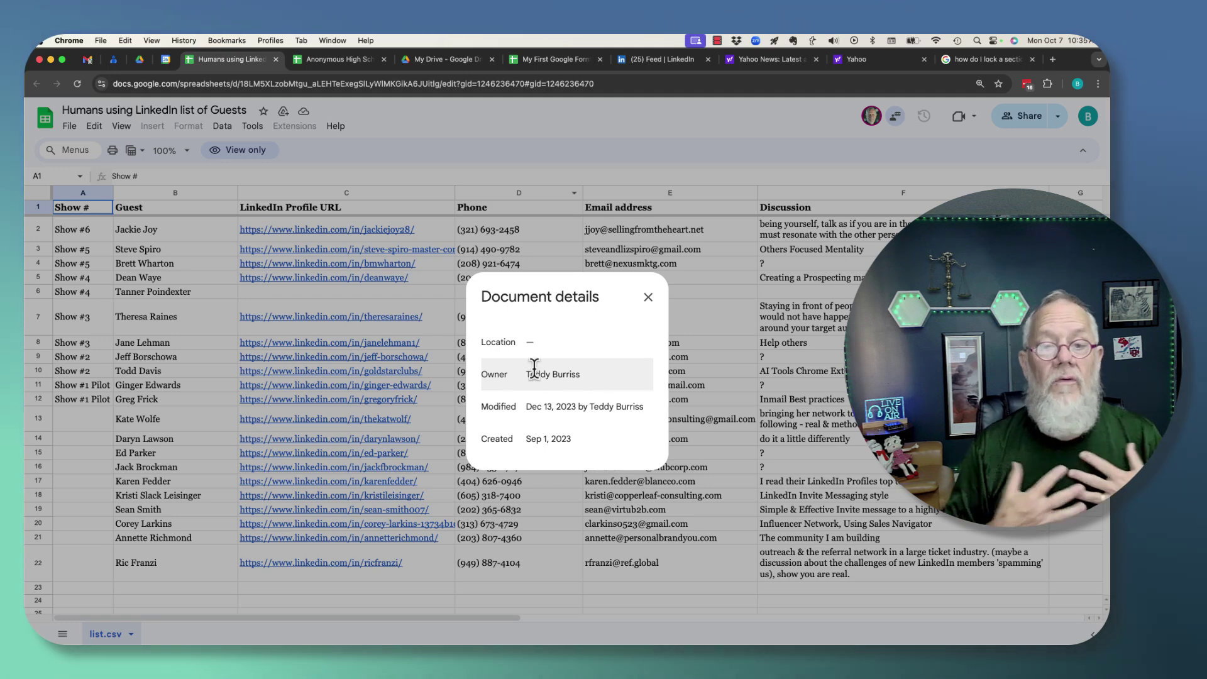
{"action": "mouse_move", "coordinate": [535, 367]}
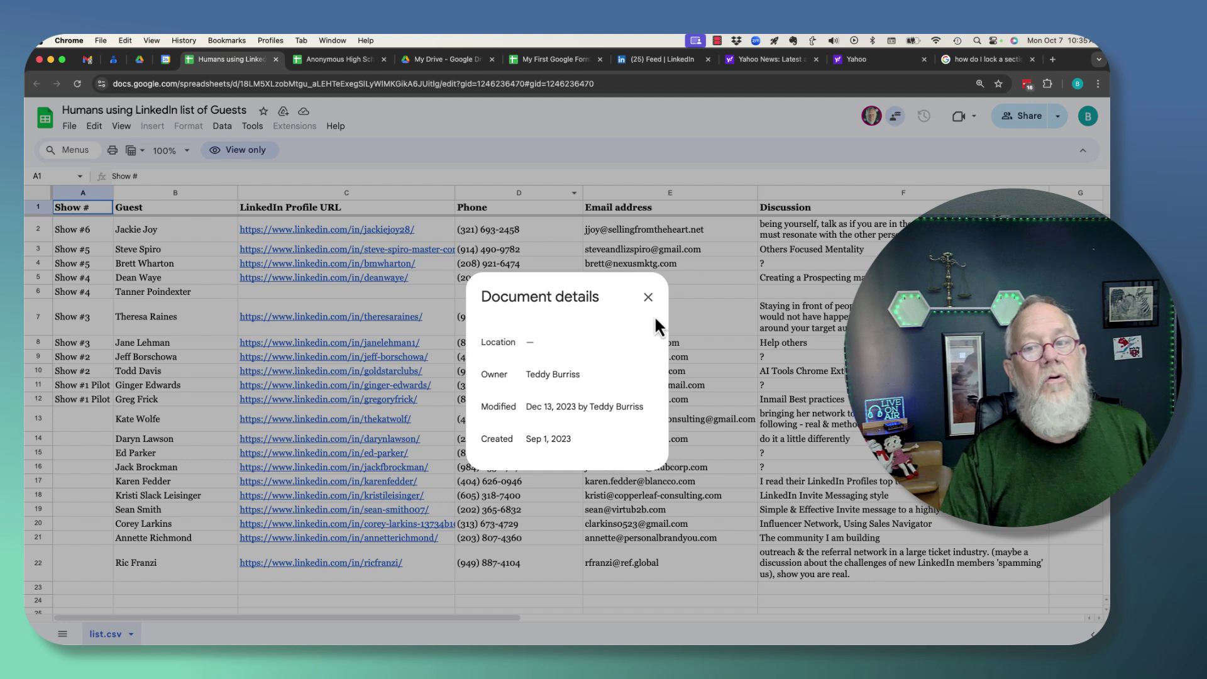
{"action": "left_click", "coordinate": [648, 297]}
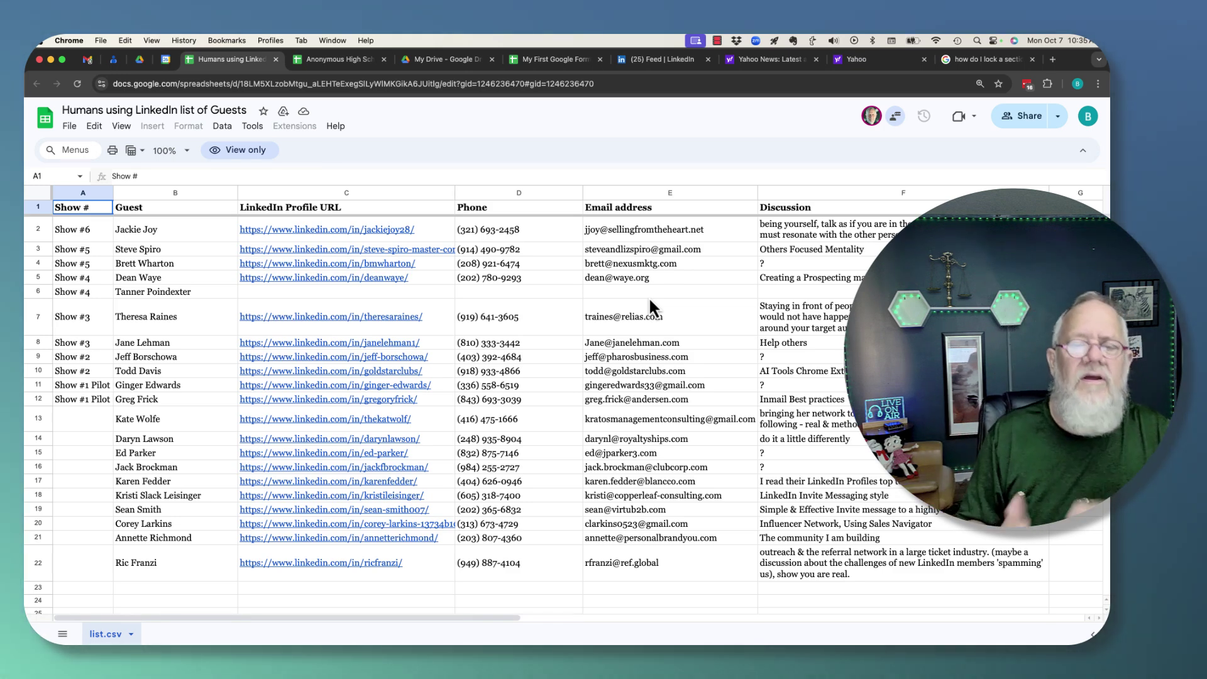
{"action": "left_click", "coordinate": [253, 156]}
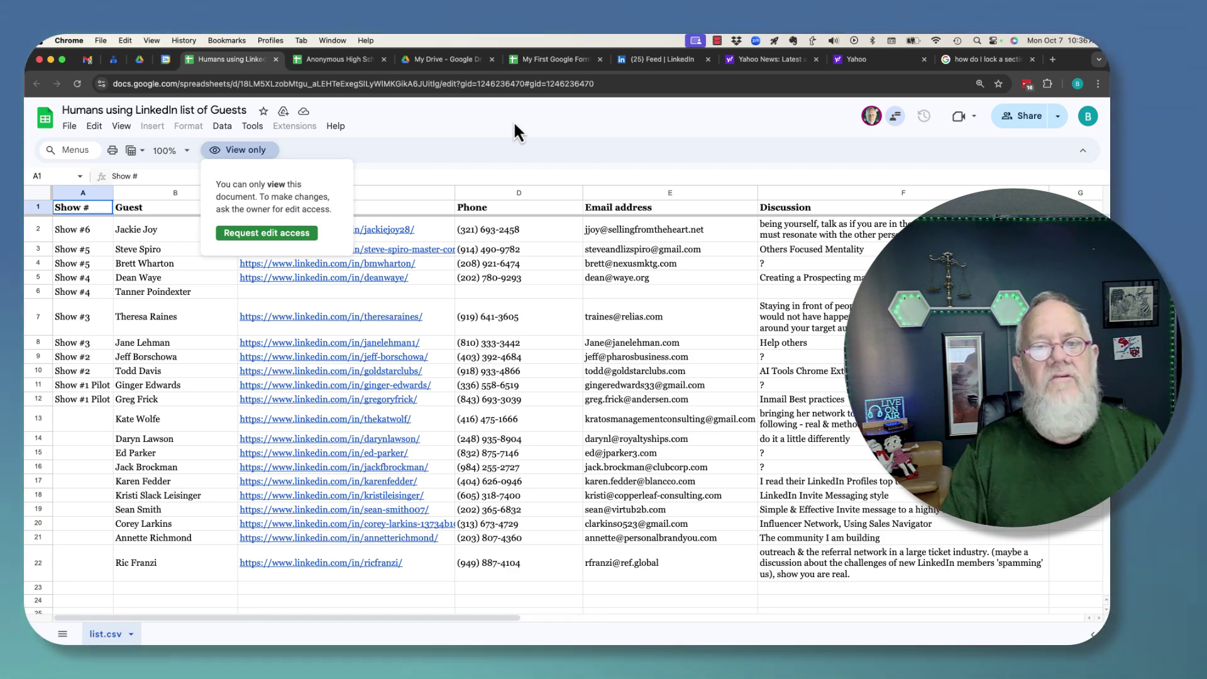
{"action": "left_click", "coordinate": [514, 124]}
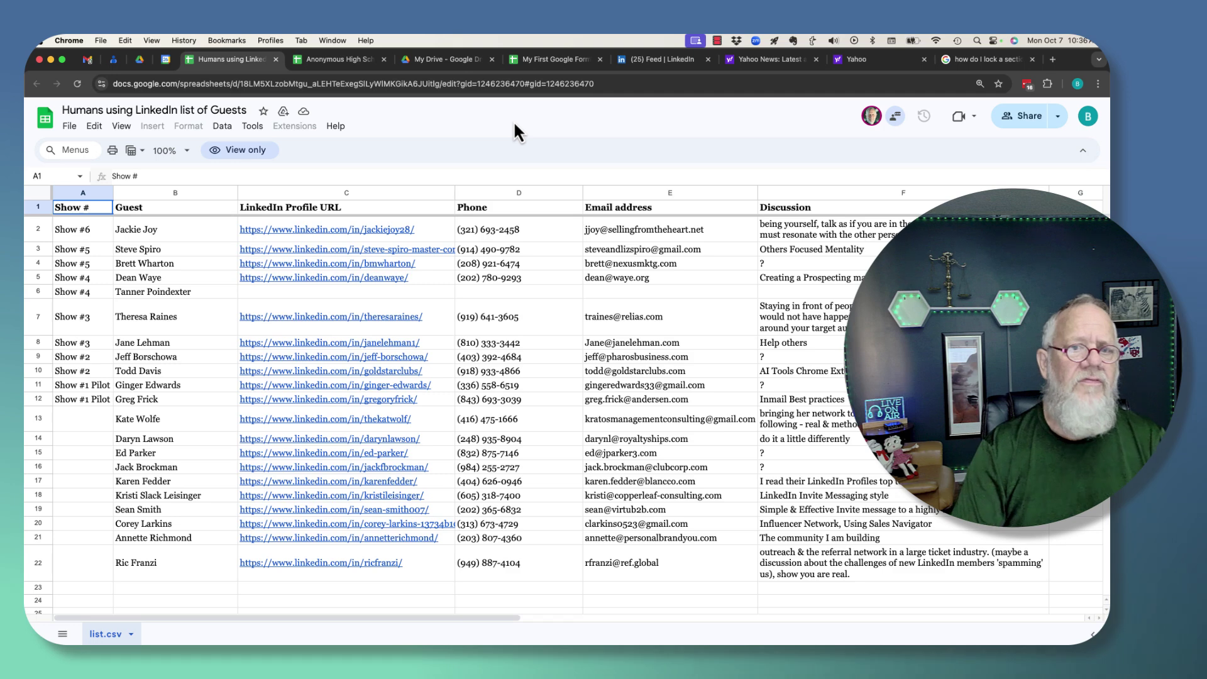
Step: In My Drive, lock the '23 Questions regarding using LinkedIn as a Business Tool' document via File information > Lock
{"action": "left_click", "coordinate": [140, 59]}
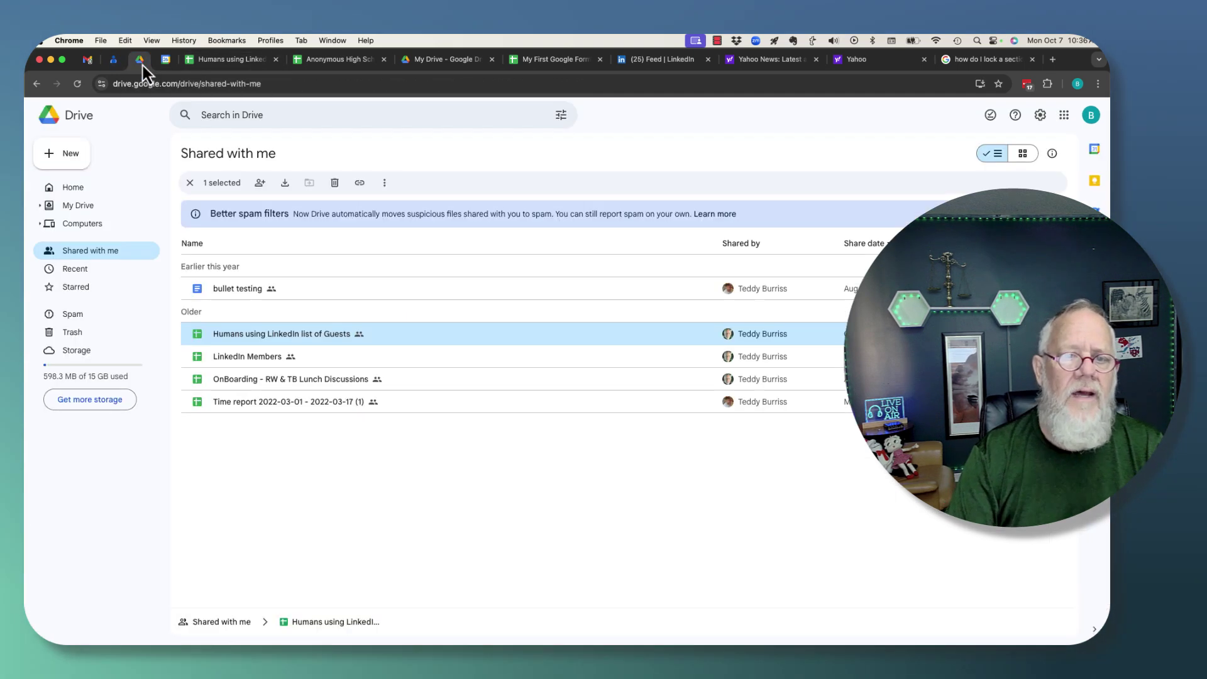
{"action": "left_click", "coordinate": [83, 213]}
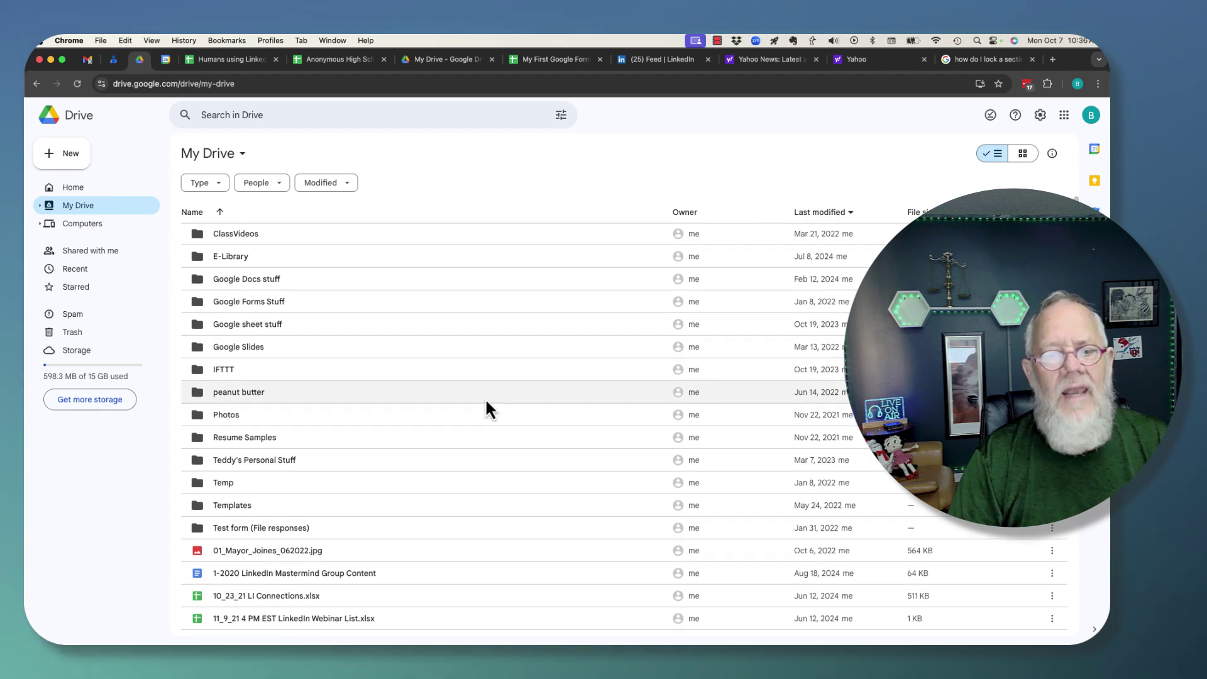
{"action": "scroll", "coordinate": [484, 397], "scroll_direction": "down", "scroll_amount": 5}
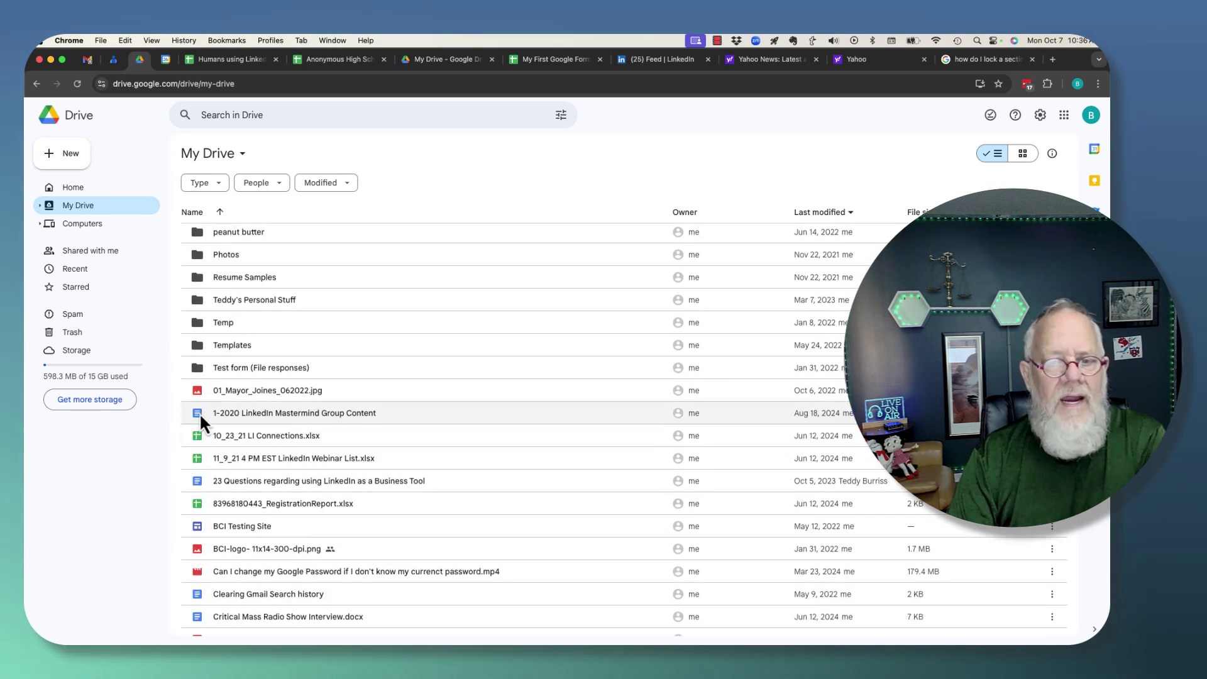
{"action": "scroll", "coordinate": [358, 450], "scroll_direction": "down", "scroll_amount": 3}
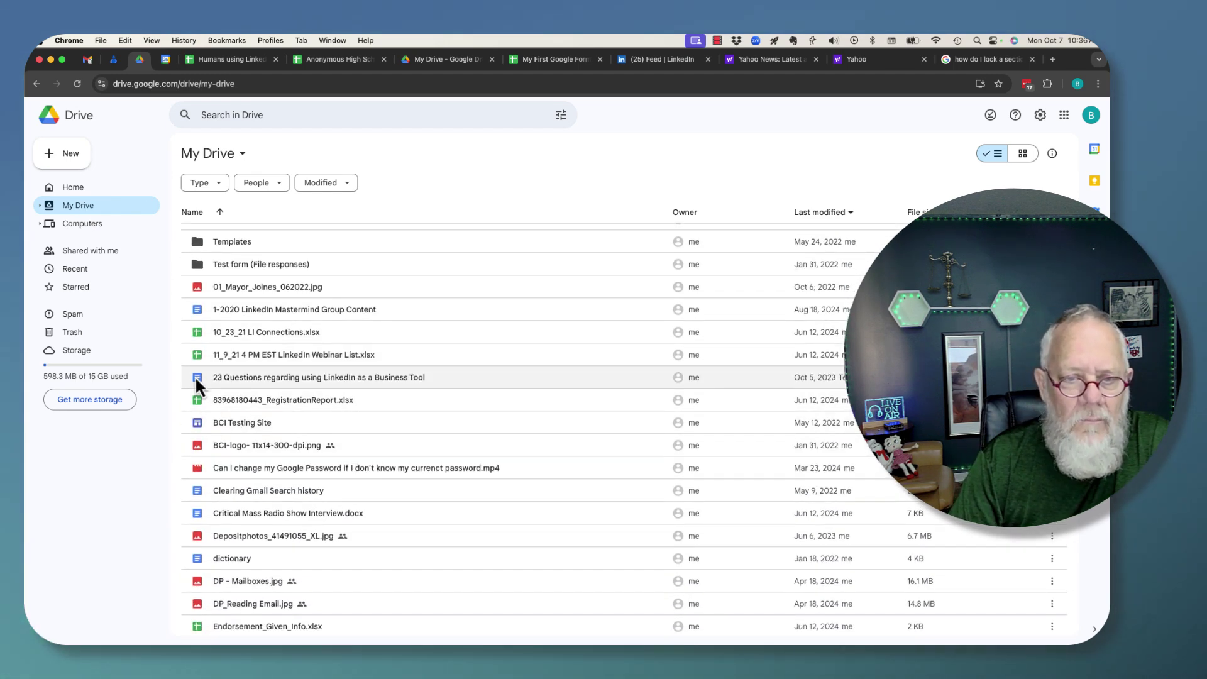
{"action": "left_click", "coordinate": [381, 381]}
{"action": "right_click", "coordinate": [381, 381]}
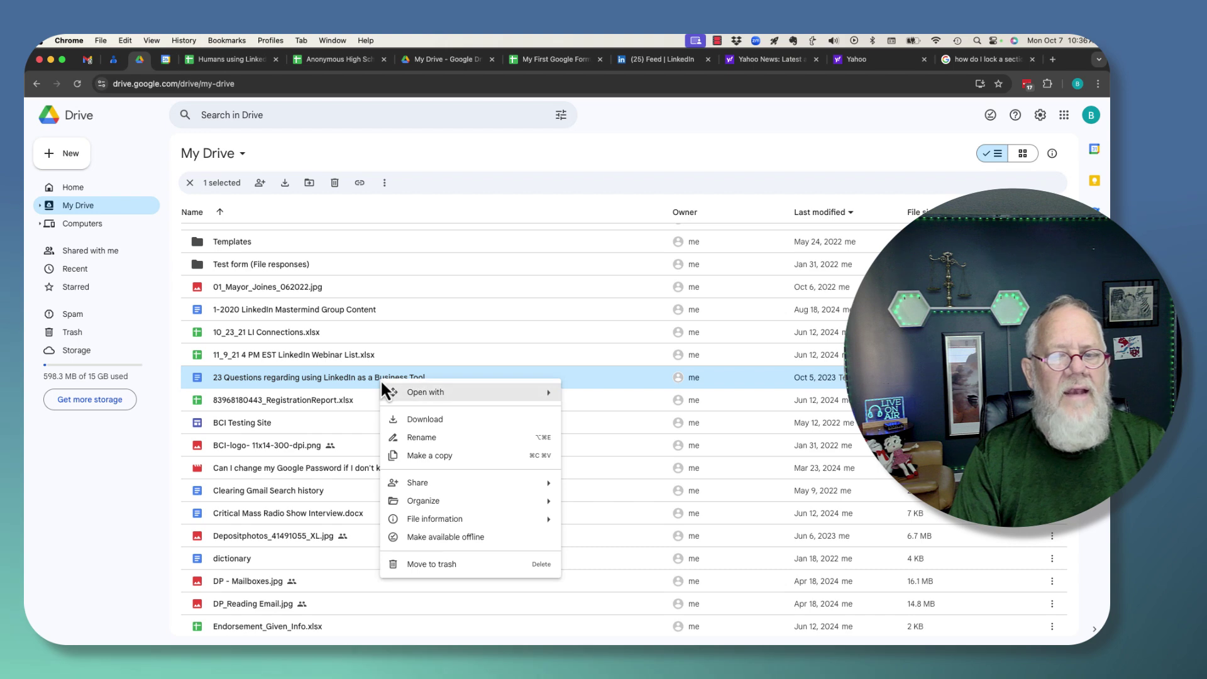
{"action": "mouse_move", "coordinate": [447, 521]}
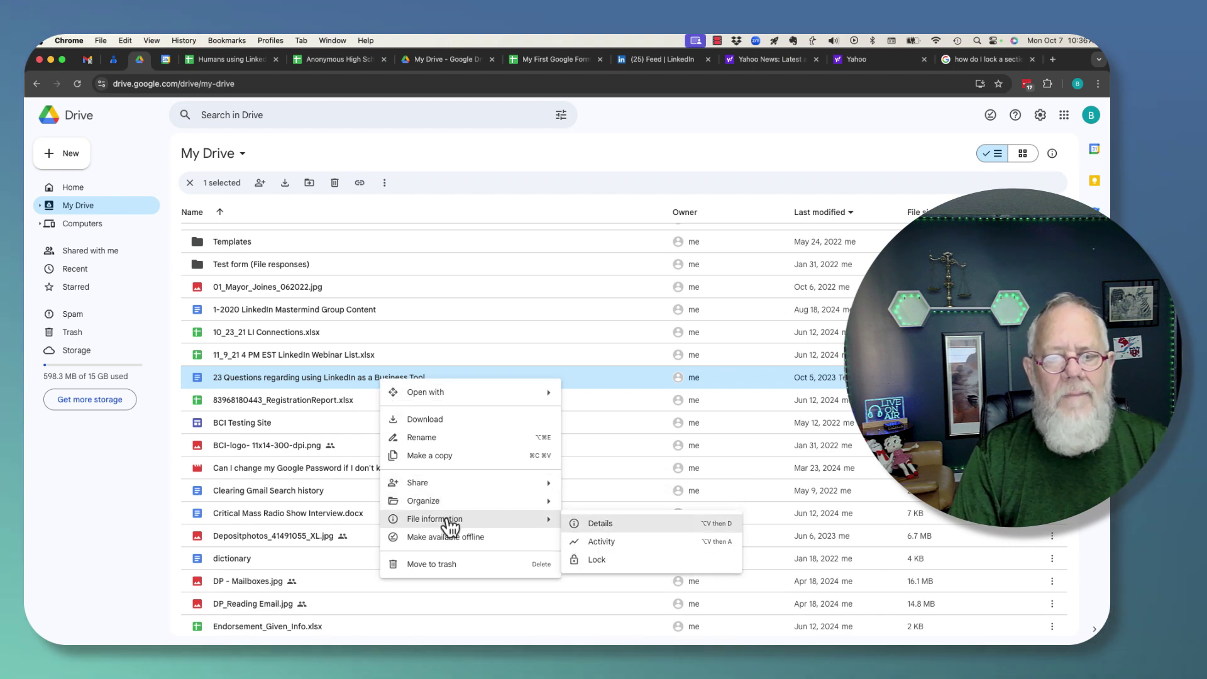
{"action": "left_click", "coordinate": [597, 559]}
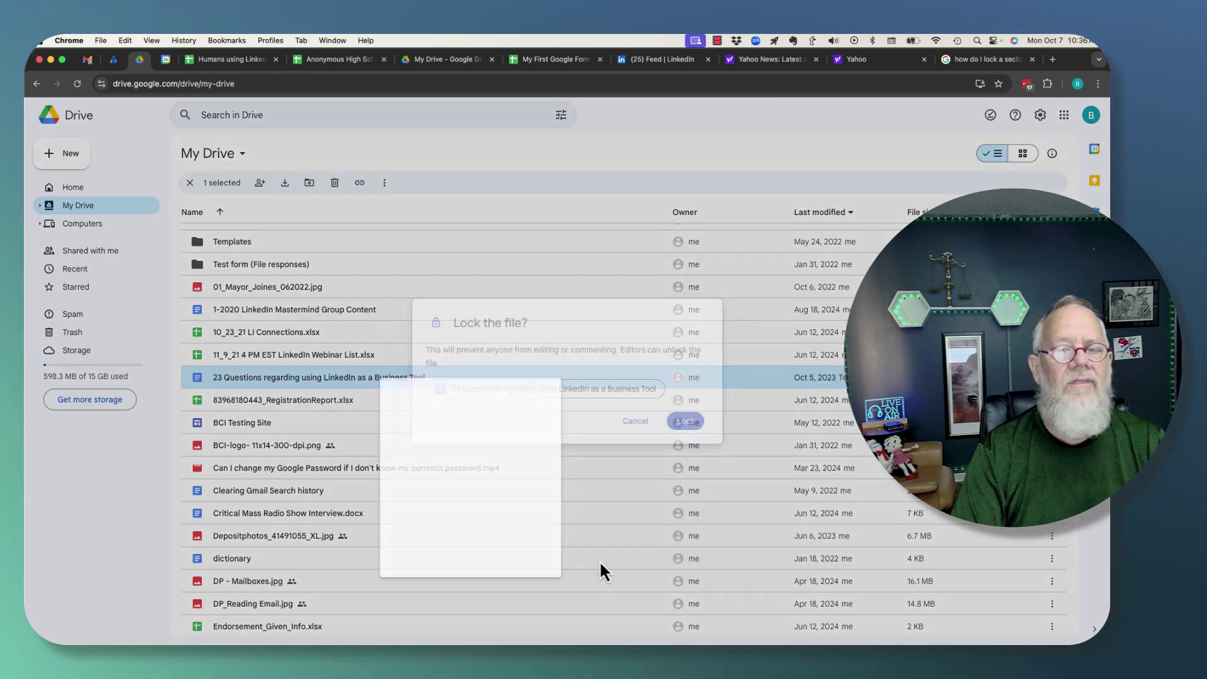
{"action": "left_click", "coordinate": [688, 420]}
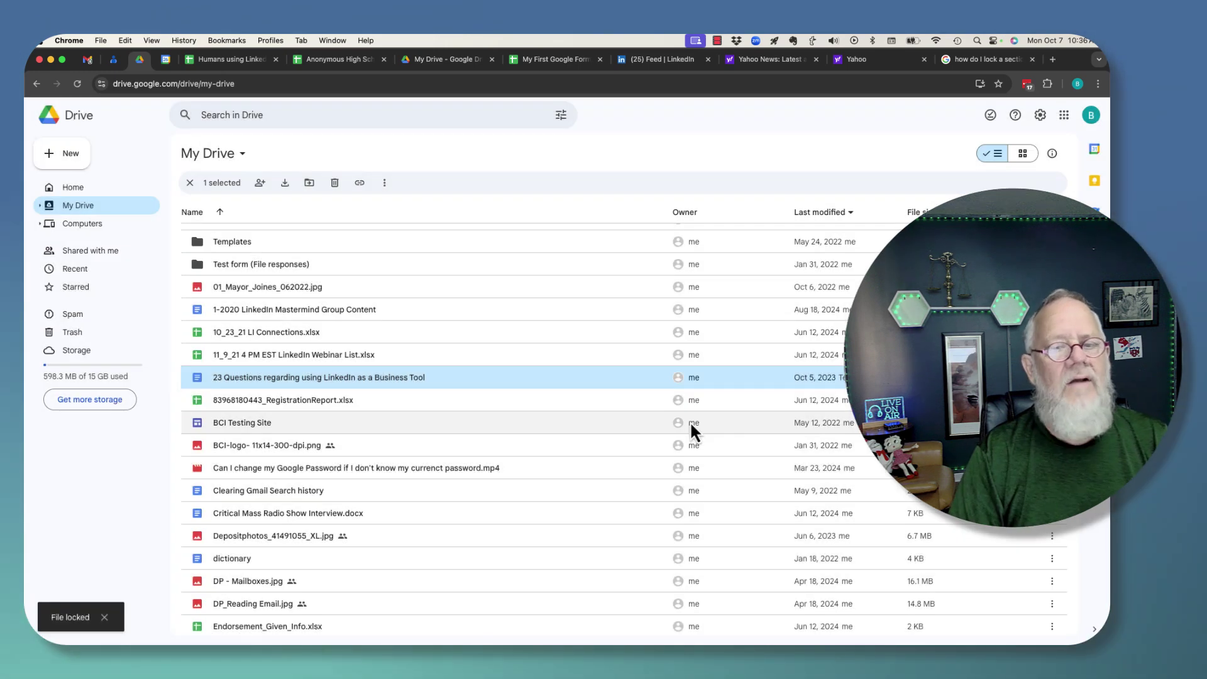
{"action": "mouse_move", "coordinate": [689, 421]}
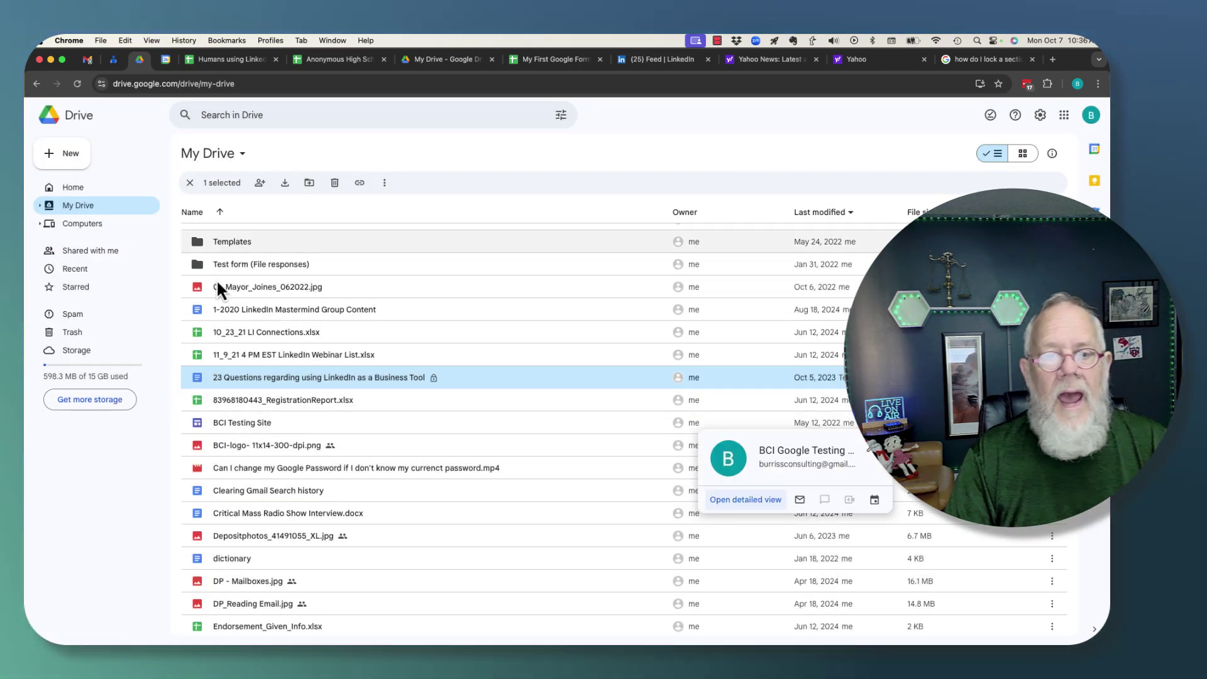
Step: Open the locked 23 Questions document in Google Docs and scroll through its view-only content
{"action": "double_click", "coordinate": [214, 378]}
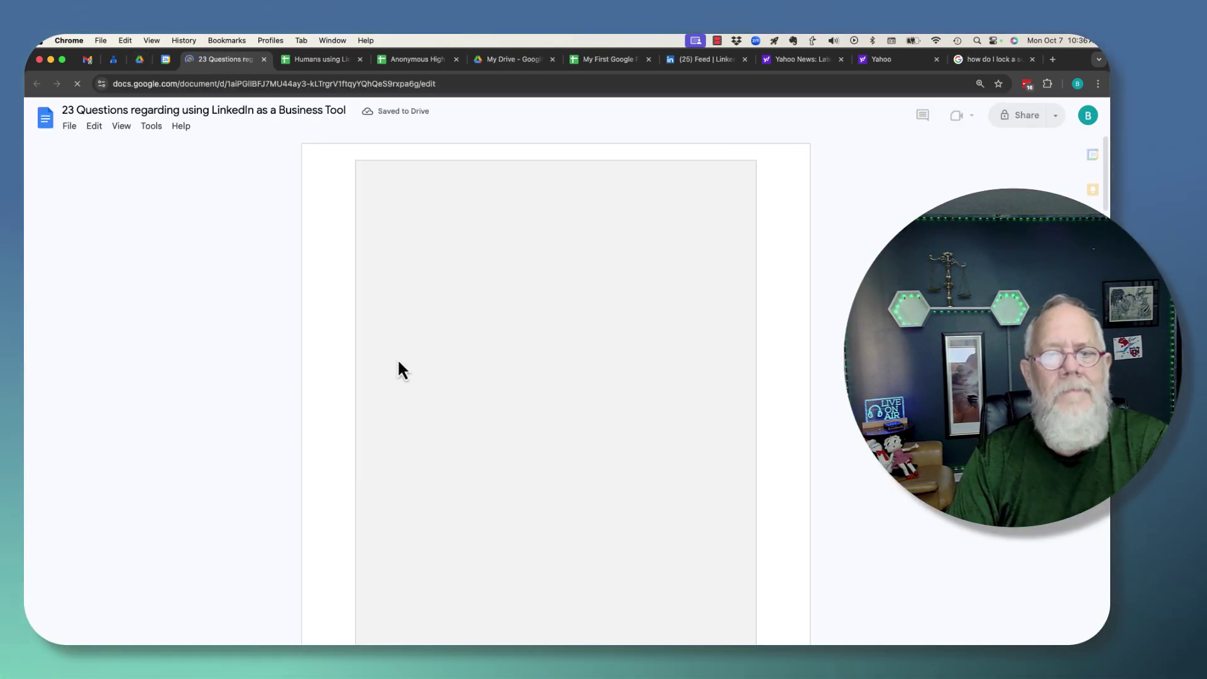
{"action": "scroll", "coordinate": [528, 392], "scroll_direction": "down", "scroll_amount": 7}
{"action": "scroll", "coordinate": [528, 392], "scroll_direction": "down", "scroll_amount": 3}
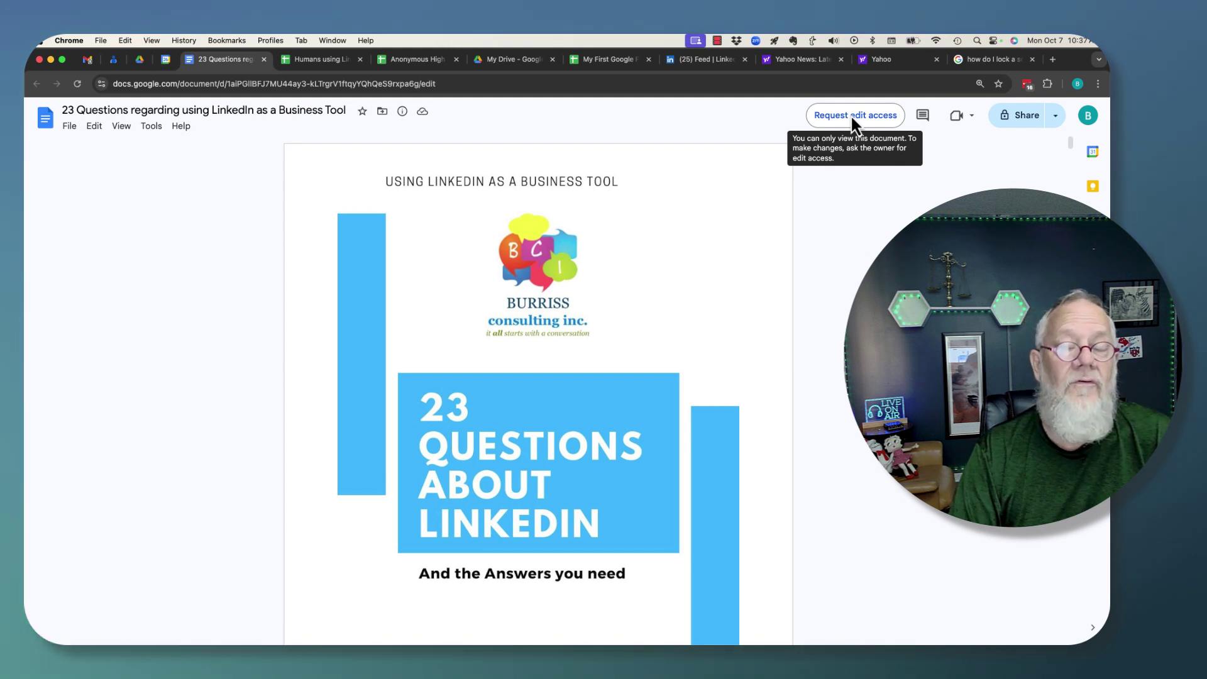
Step: Reload the 23 Questions document and unlock it for editing
{"action": "left_click", "coordinate": [78, 87]}
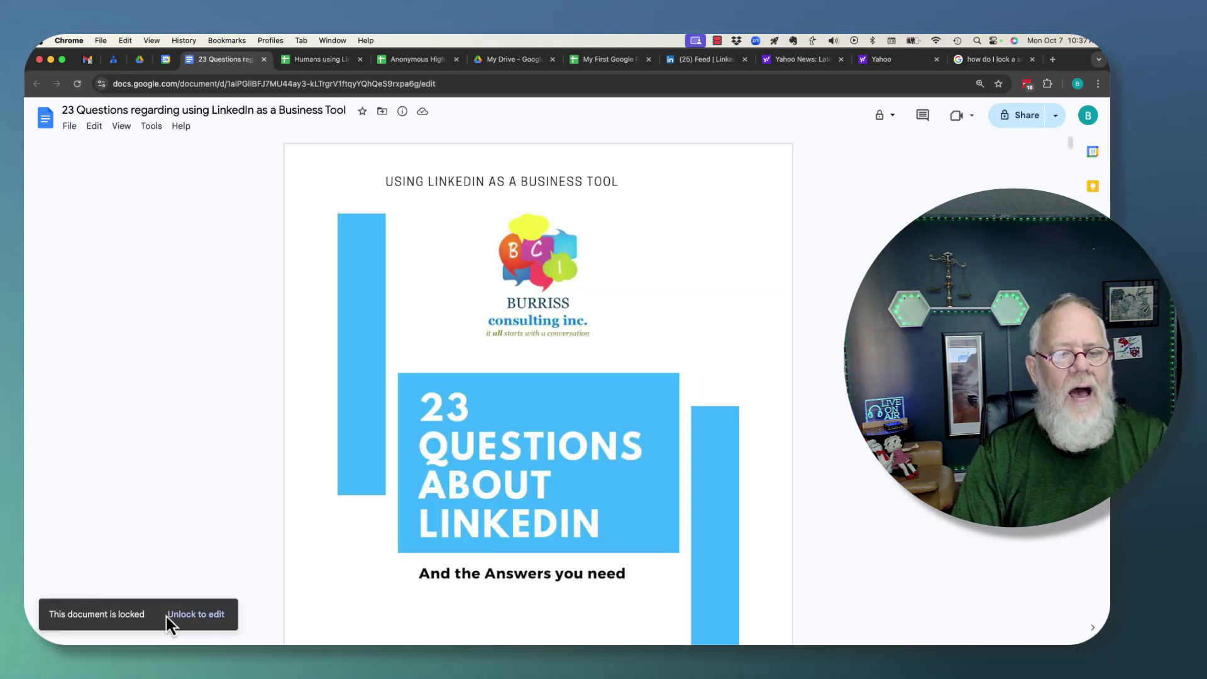
{"action": "left_click", "coordinate": [196, 614]}
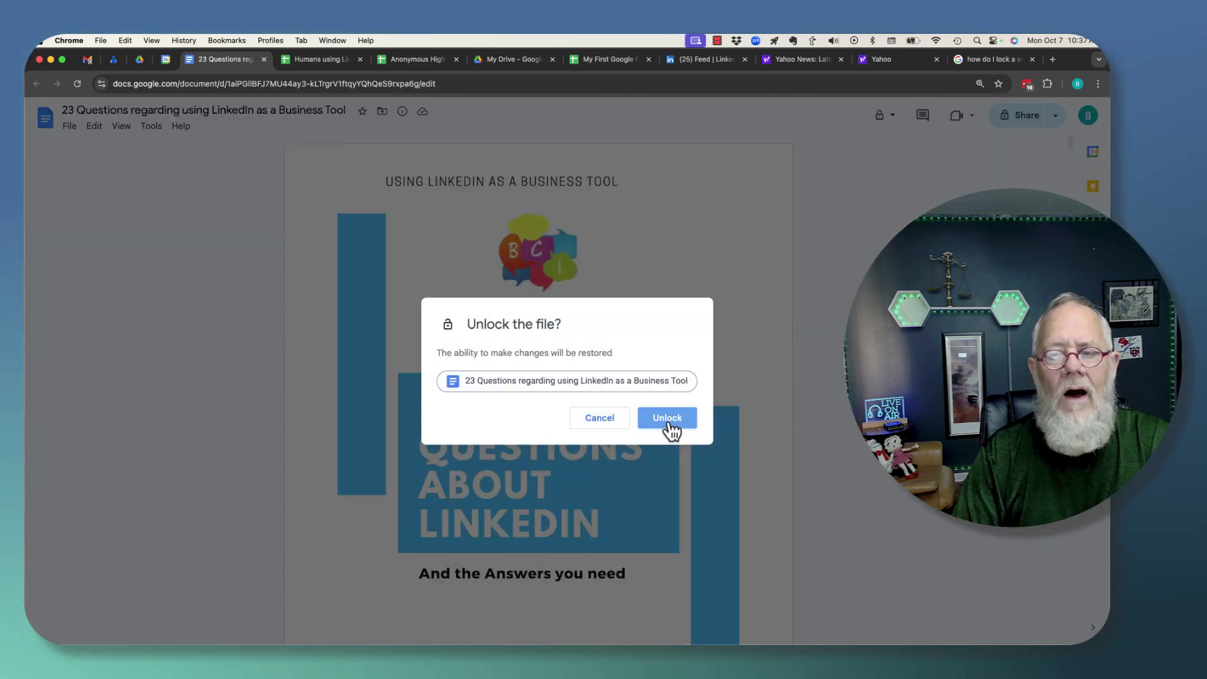
{"action": "left_click", "coordinate": [666, 421]}
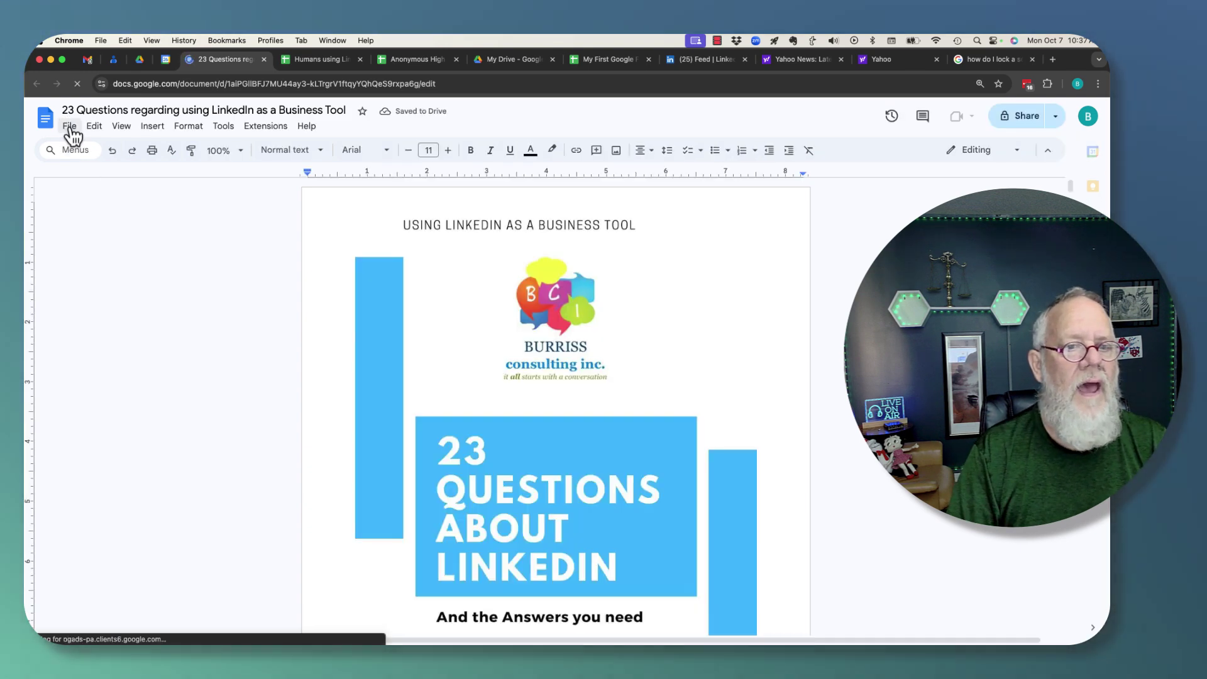
Step: Delete the word 'this' from the introduction, then undo to restore it
{"action": "left_click", "coordinate": [69, 126]}
{"action": "mouse_move", "coordinate": [93, 133]}
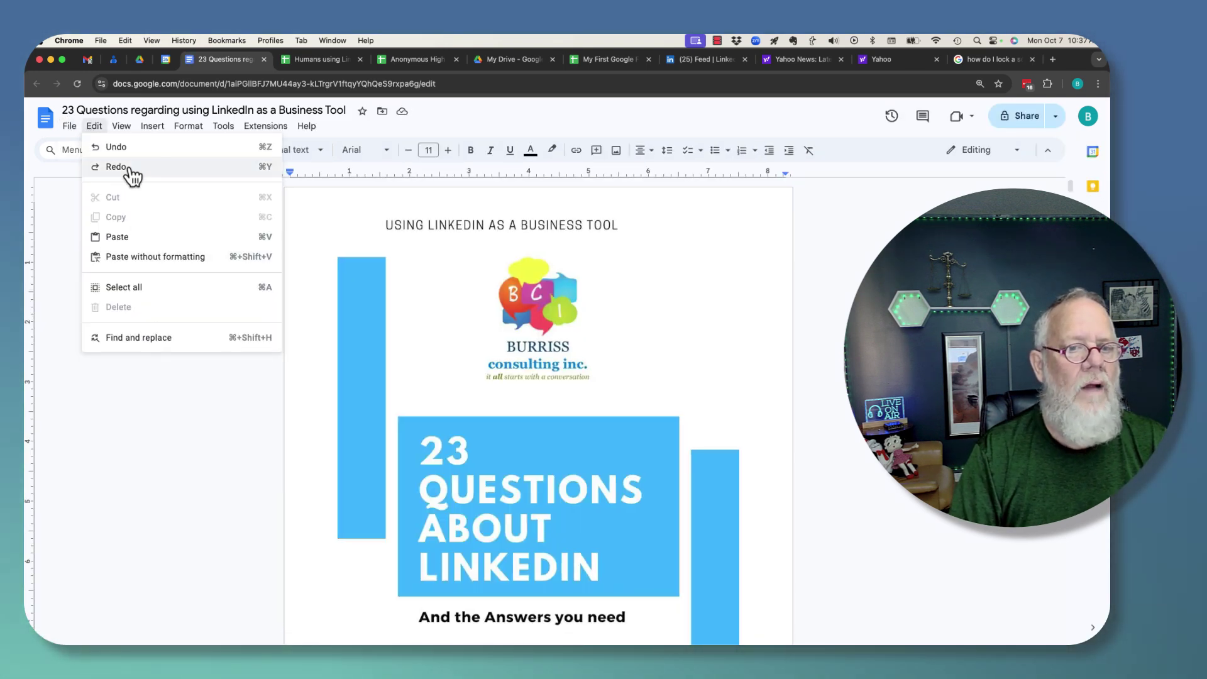
{"action": "scroll", "coordinate": [407, 394], "scroll_direction": "down", "scroll_amount": 10}
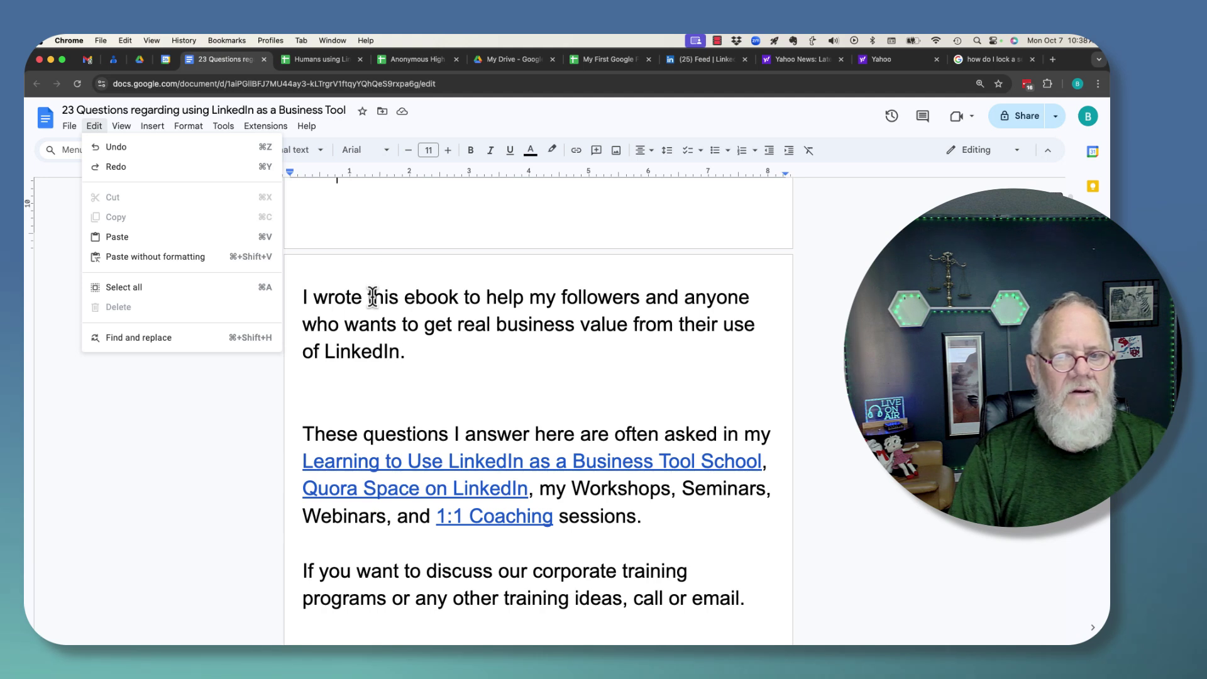
{"action": "double_click", "coordinate": [373, 296]}
{"action": "key", "text": "BackSpace"}
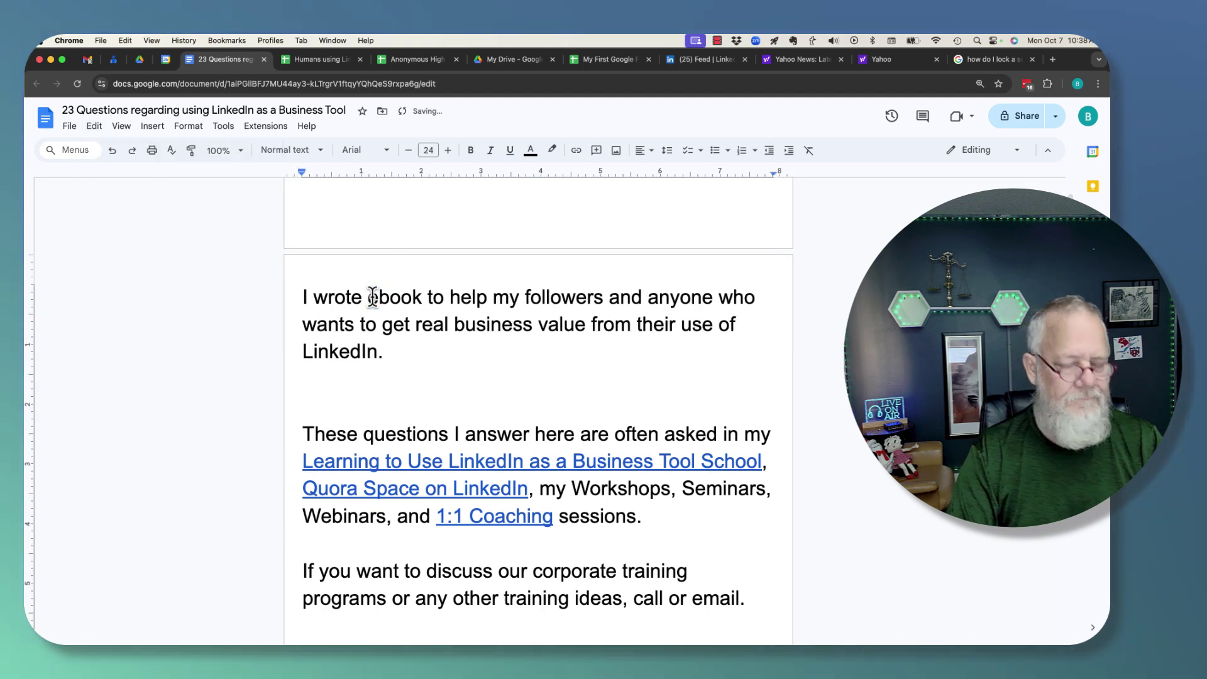
{"action": "key", "text": "super+z"}
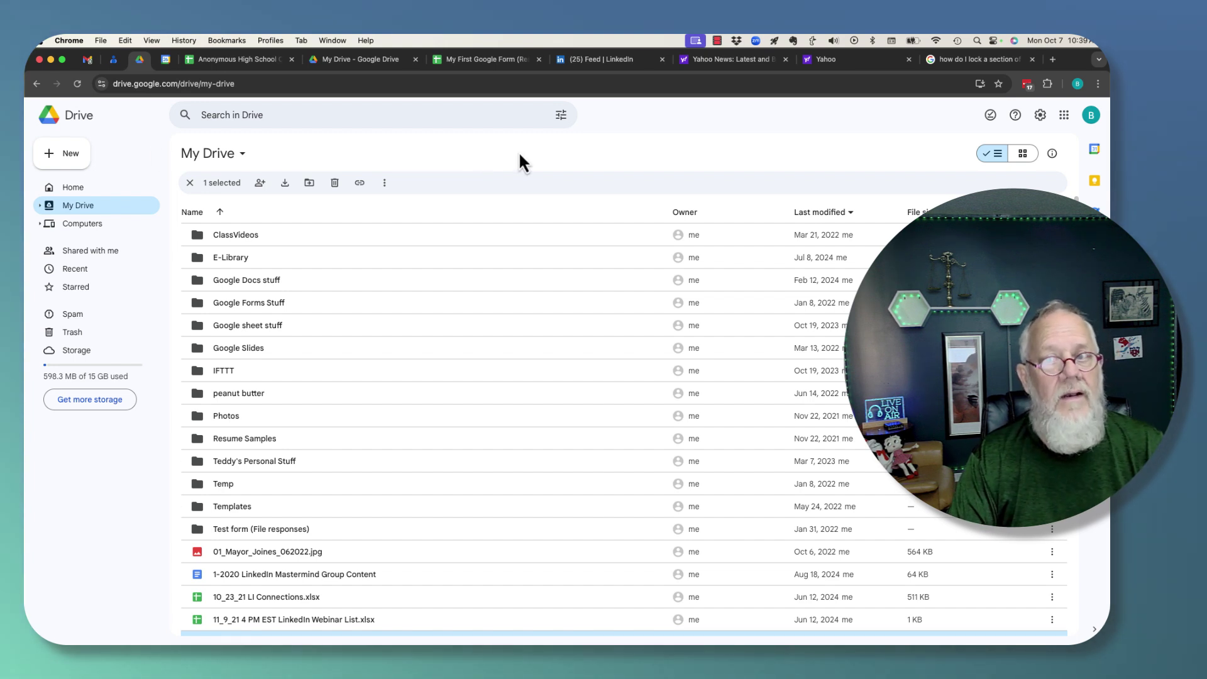
{"action": "left_click", "coordinate": [70, 43]}
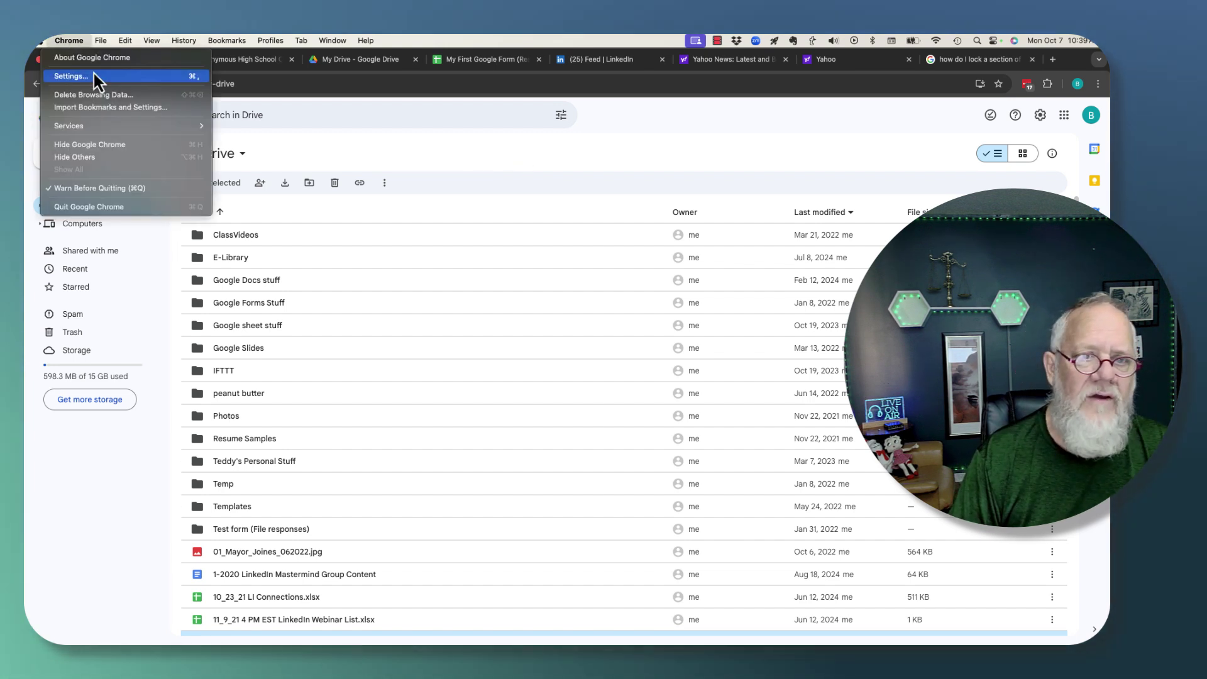
{"action": "left_click", "coordinate": [95, 57]}
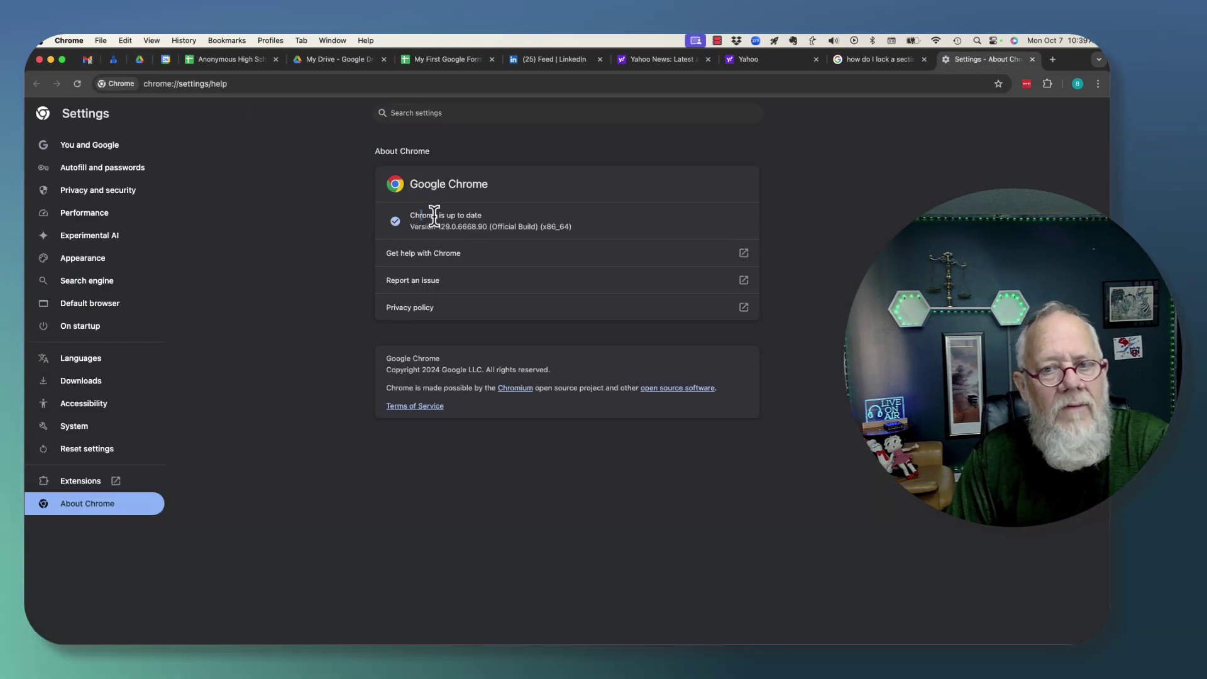
{"action": "left_click_drag", "start_coordinate": [433, 216], "coordinate": [583, 232]}
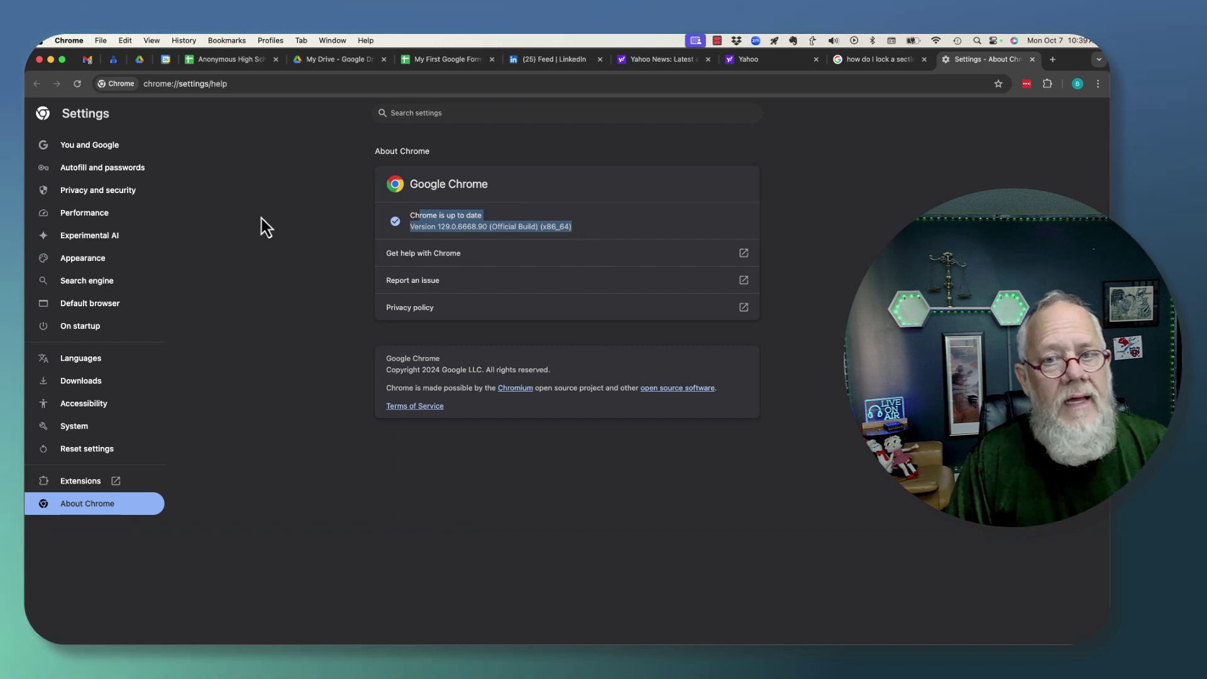
{"action": "left_click", "coordinate": [1032, 59]}
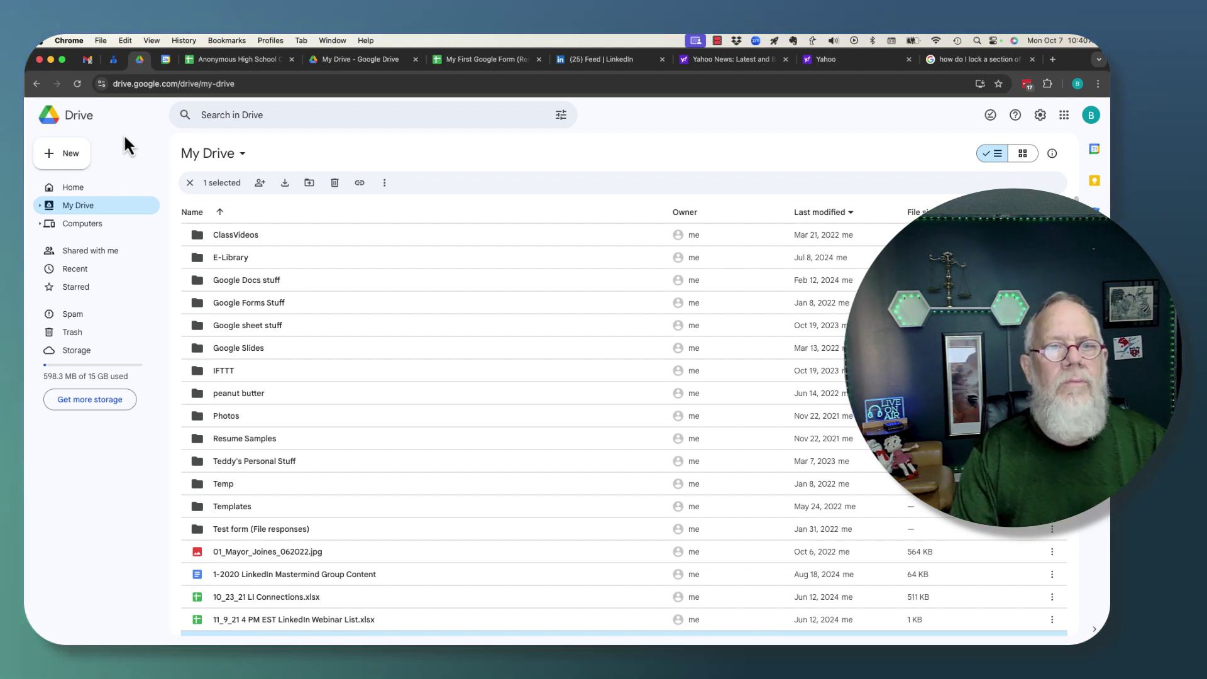
{"action": "left_click", "coordinate": [71, 41]}
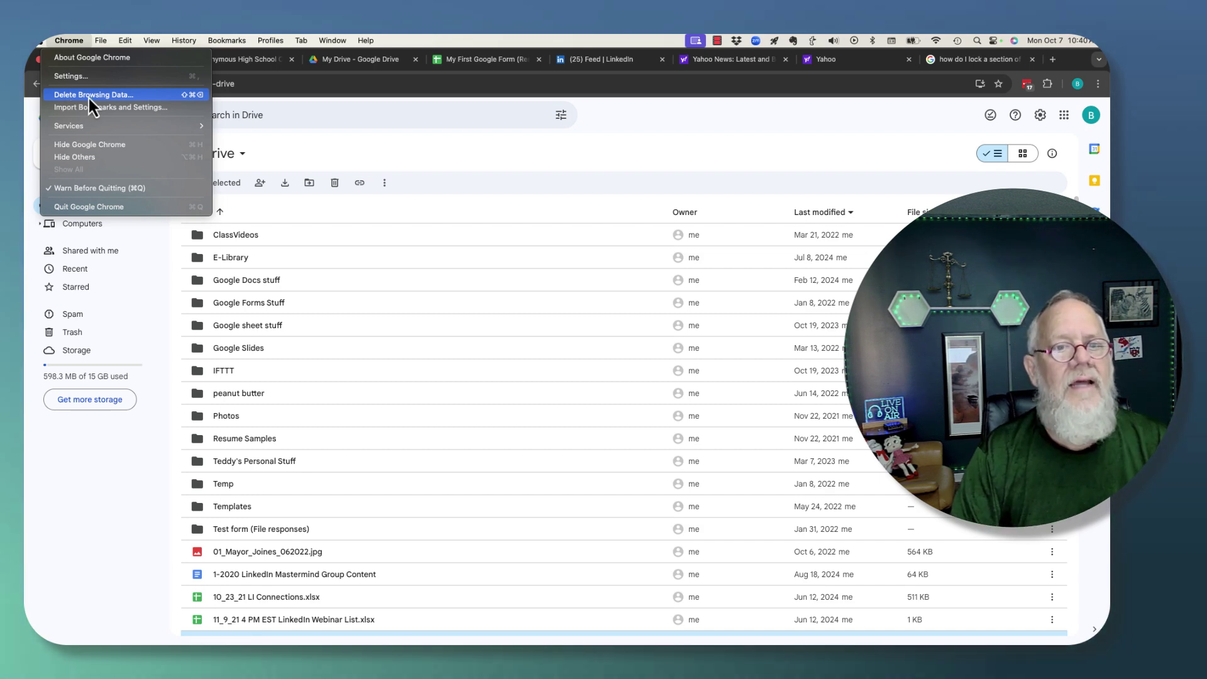
{"action": "left_click", "coordinate": [89, 98]}
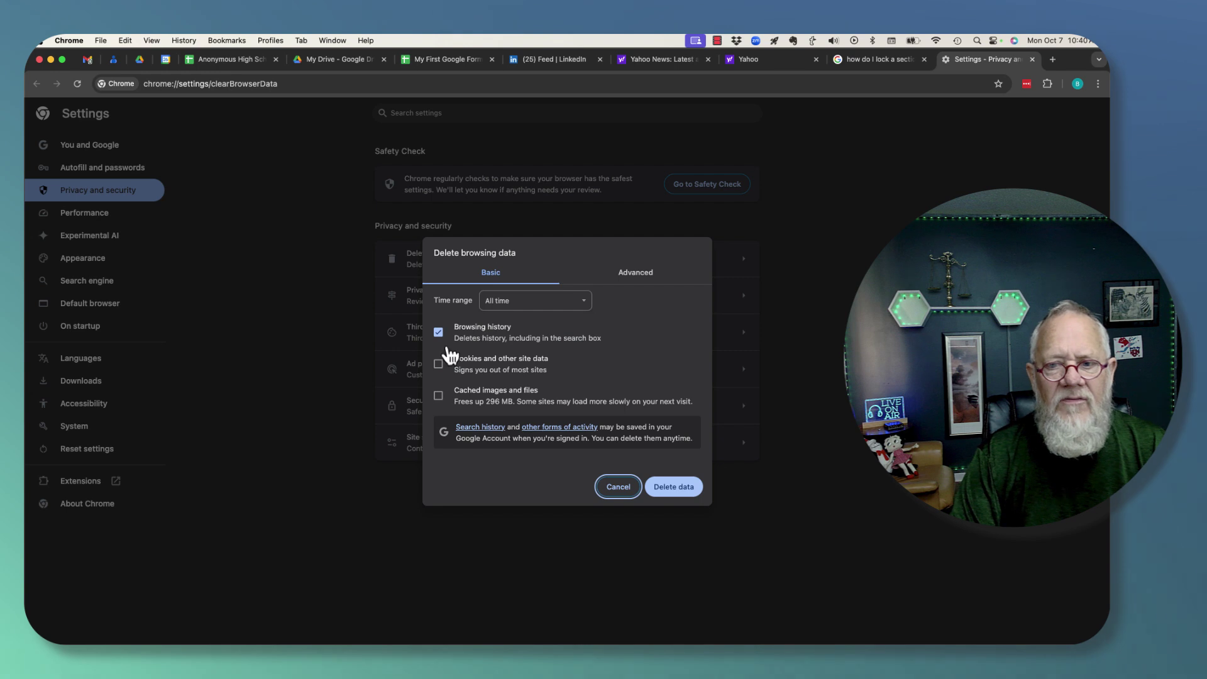
{"action": "left_click", "coordinate": [439, 395]}
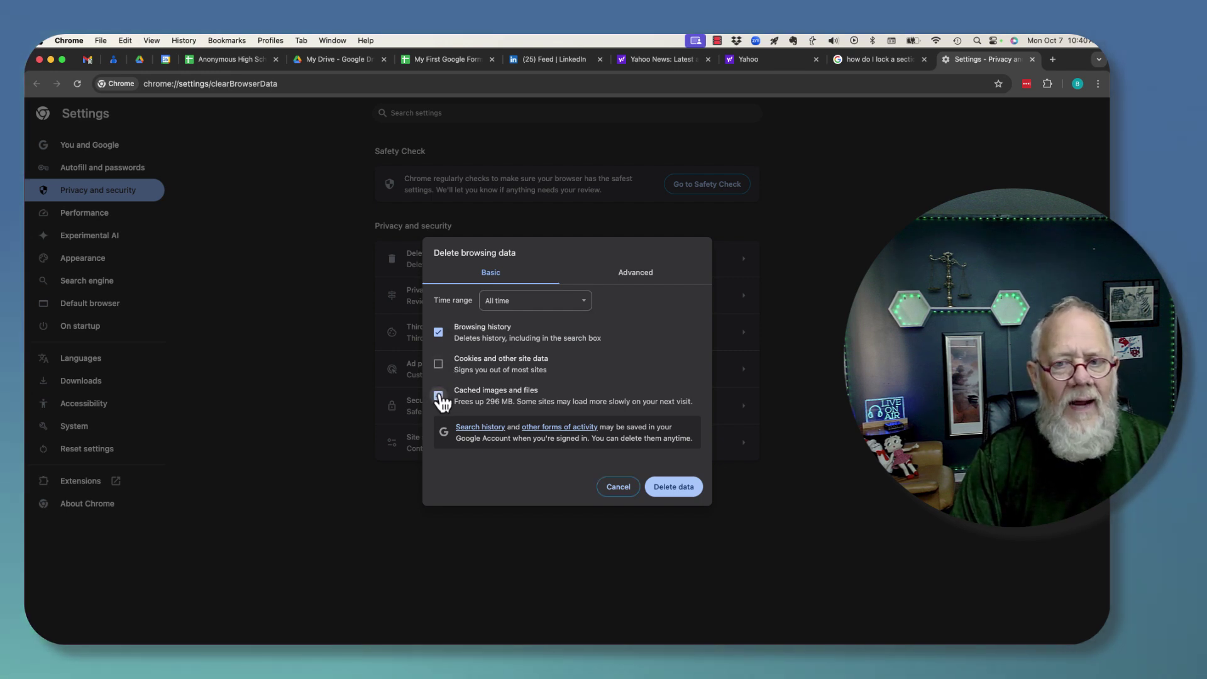
{"action": "left_click", "coordinate": [438, 364]}
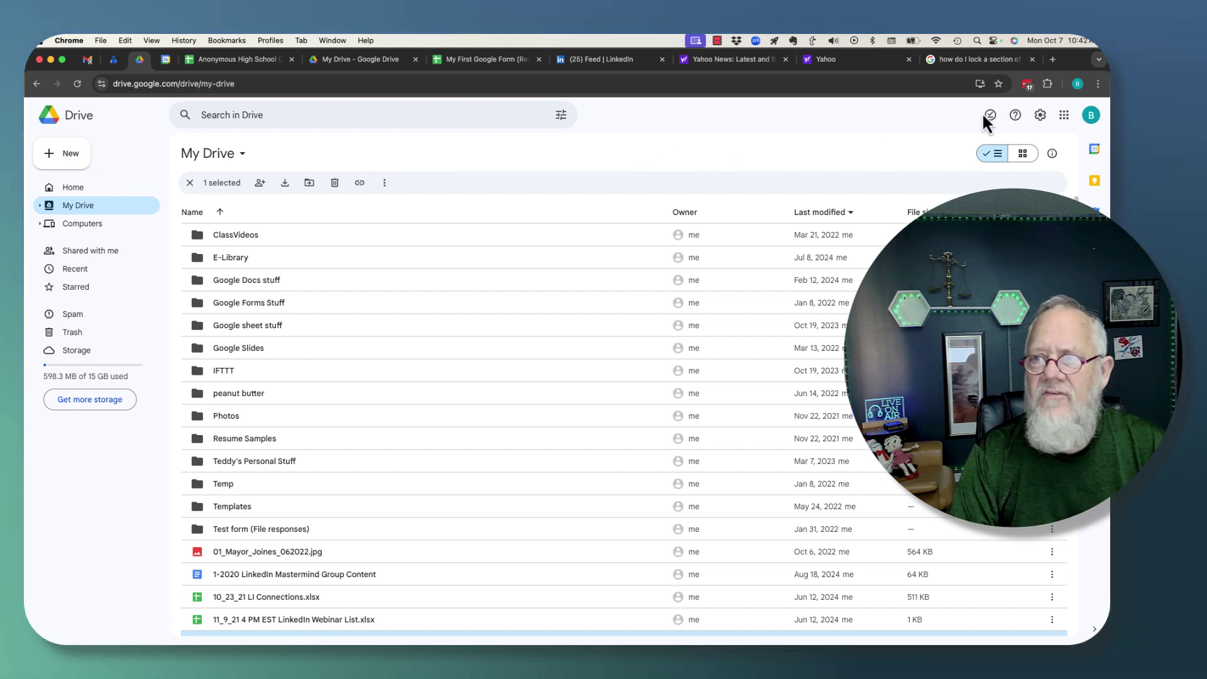
Step: Show Chrome's installed extensions list, with Google Docs Offline and LastPass enabled
{"action": "left_click", "coordinate": [1043, 86]}
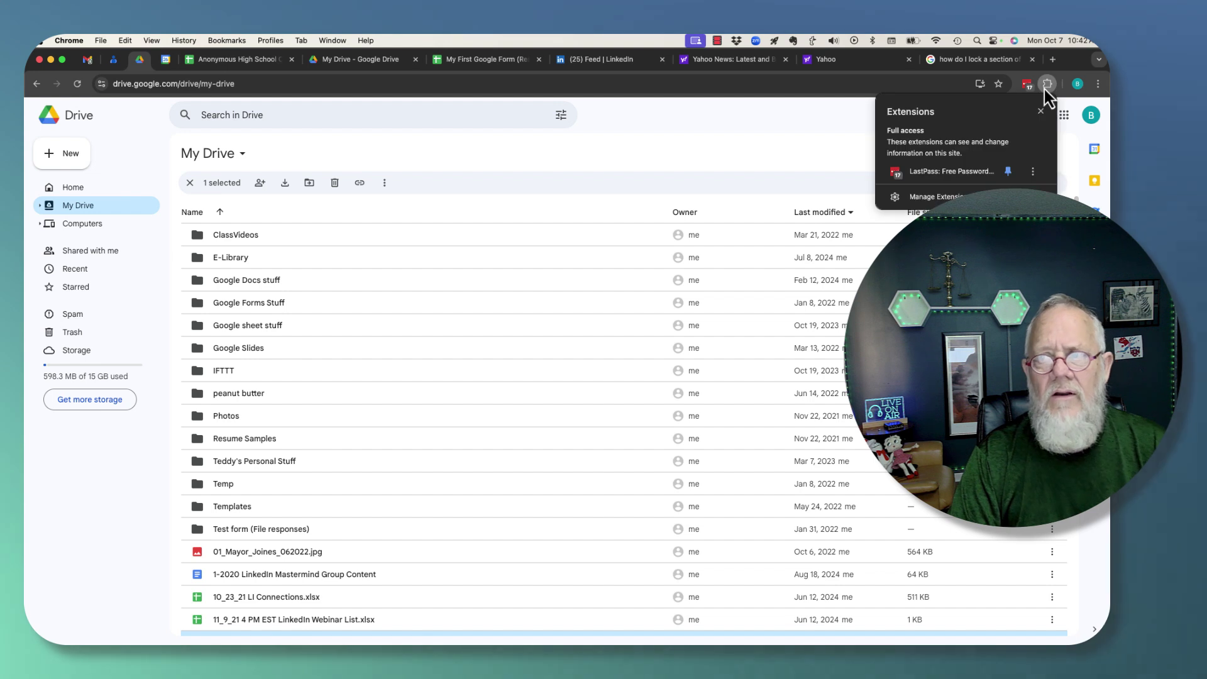
{"action": "left_click", "coordinate": [933, 187]}
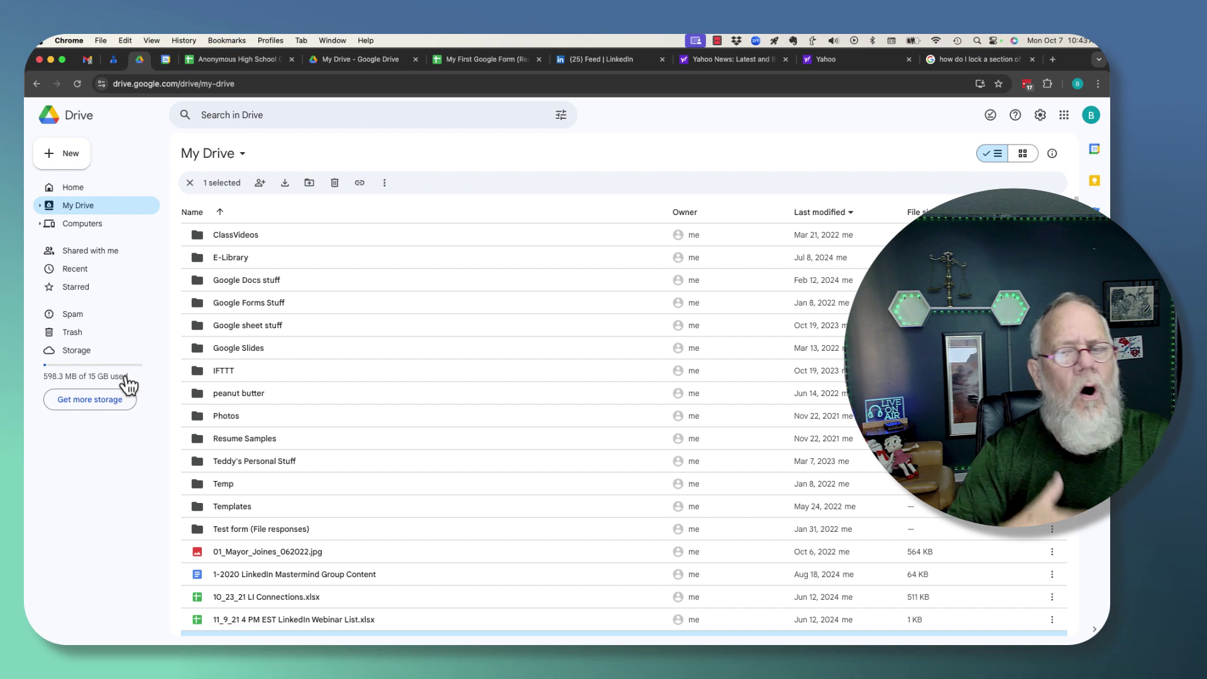
Step: Confirm the Drive trash is empty, then return to the My Drive file list
{"action": "left_click", "coordinate": [72, 333]}
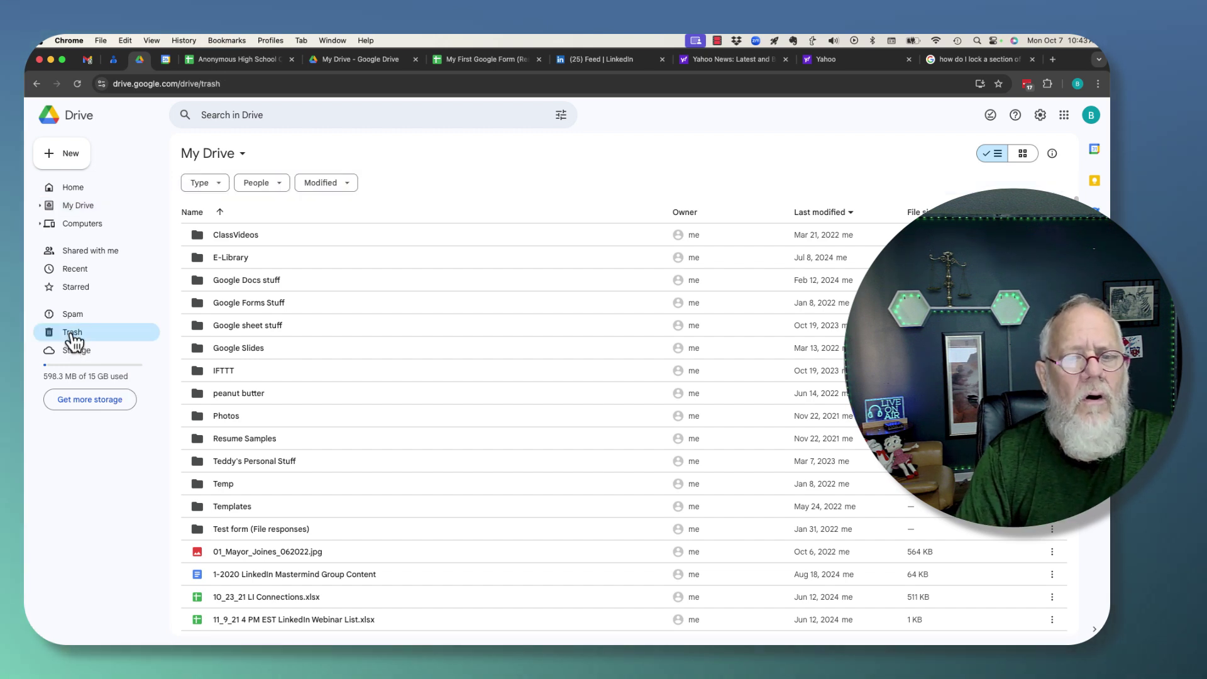
{"action": "left_click", "coordinate": [79, 208]}
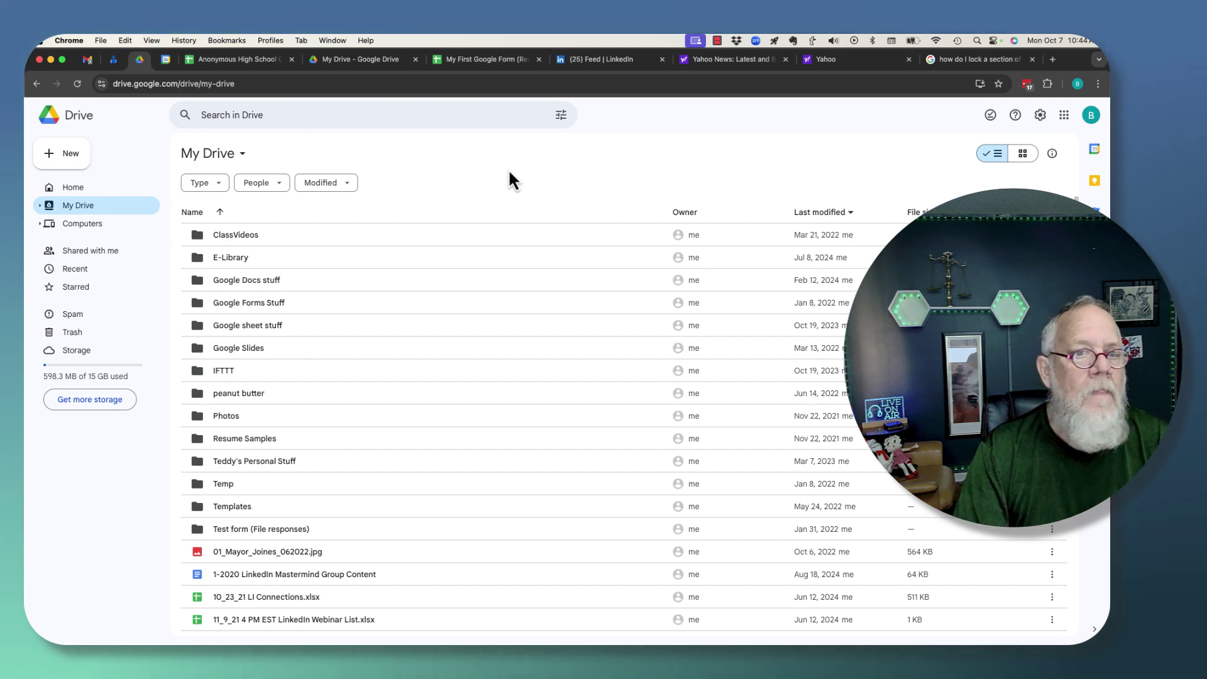
Step: Open the browser's application menu
{"action": "left_click", "coordinate": [71, 41]}
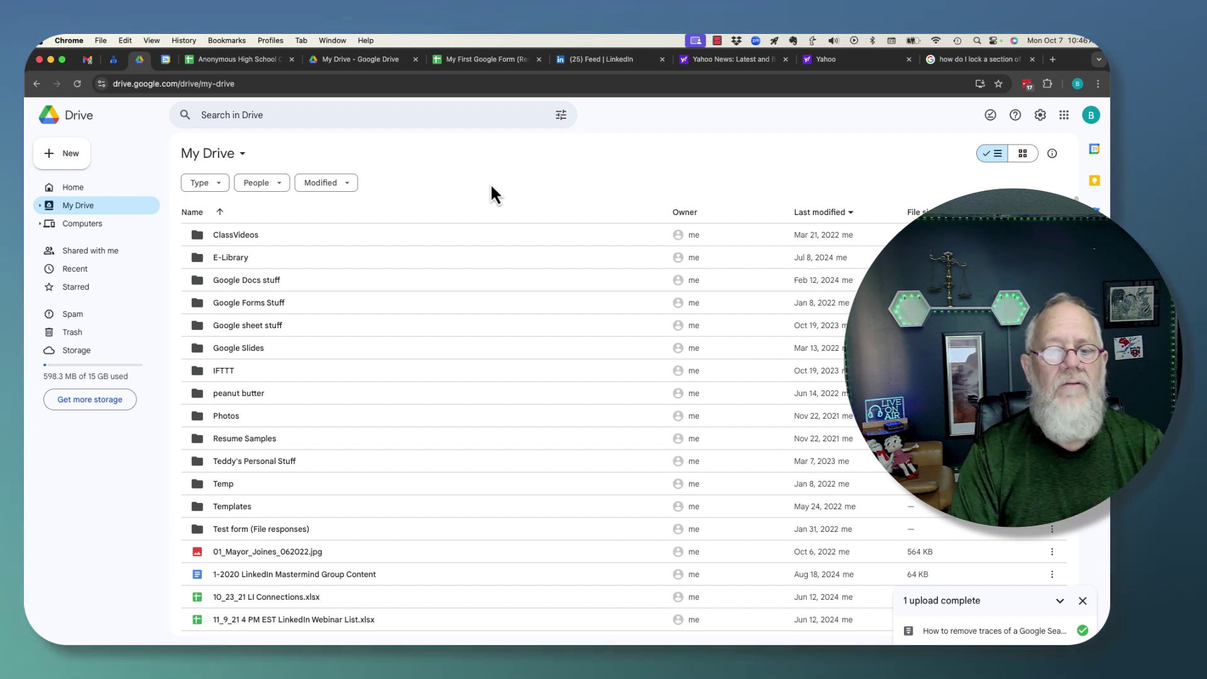
{"action": "scroll", "coordinate": [468, 421], "scroll_direction": "down", "scroll_amount": 15}
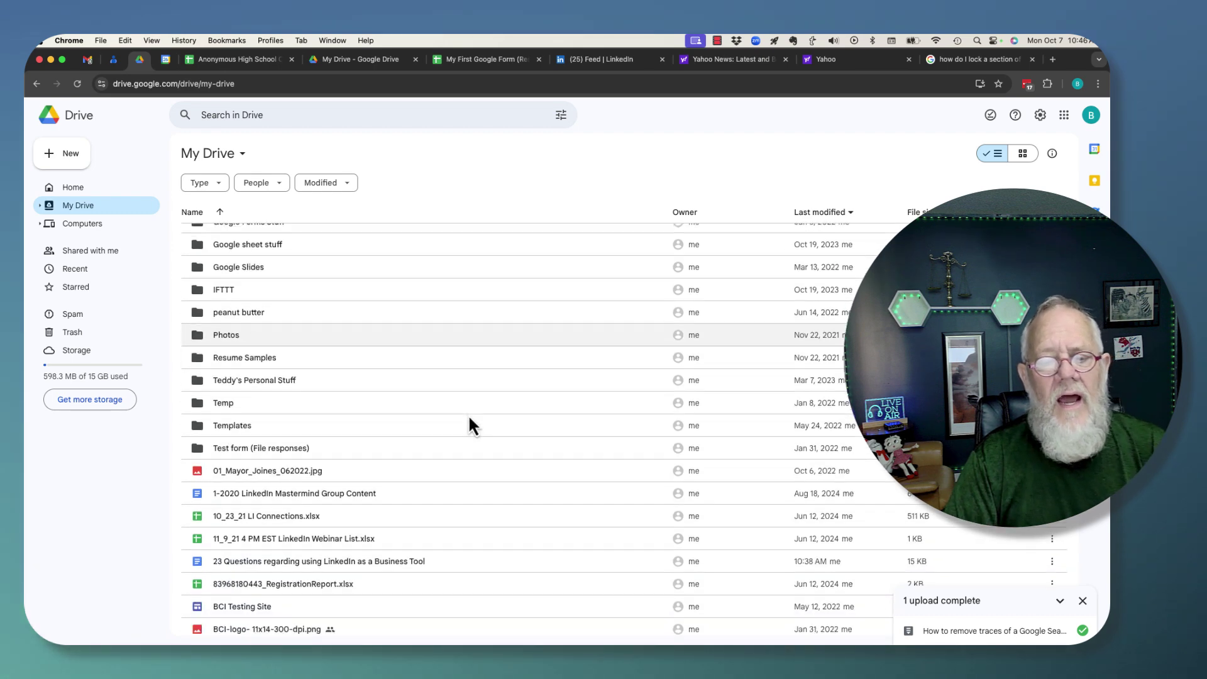
{"action": "scroll", "coordinate": [469, 423], "scroll_direction": "down", "scroll_amount": 6}
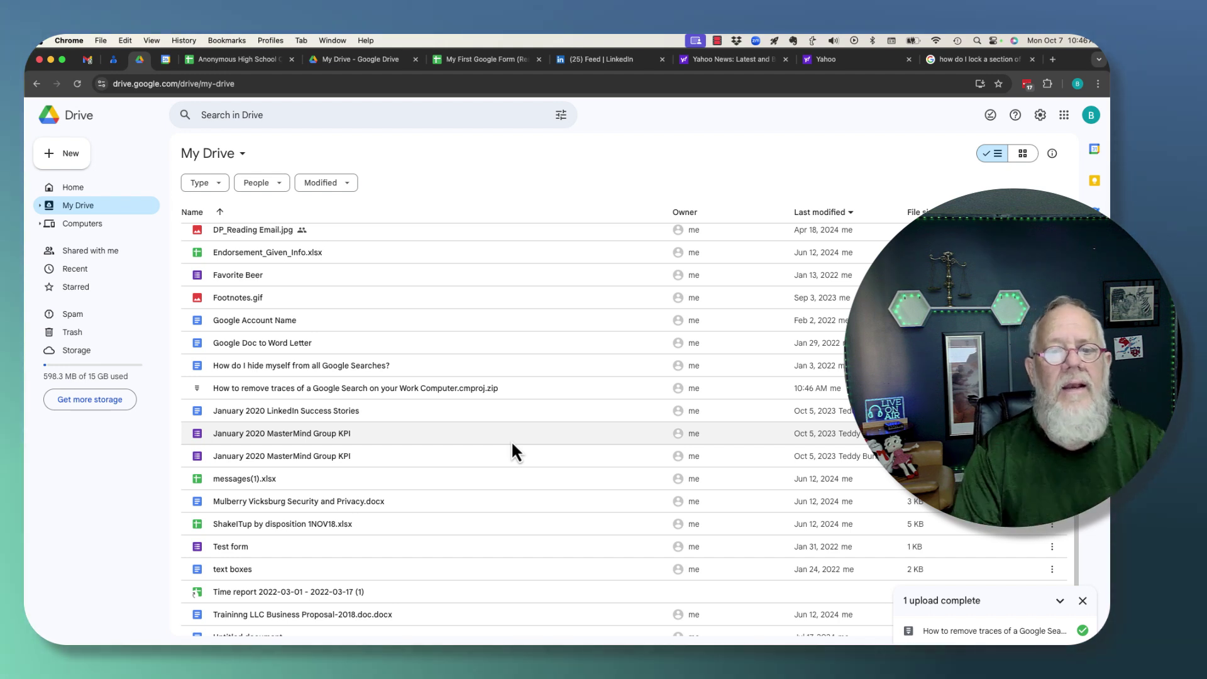
{"action": "left_click", "coordinate": [260, 391]}
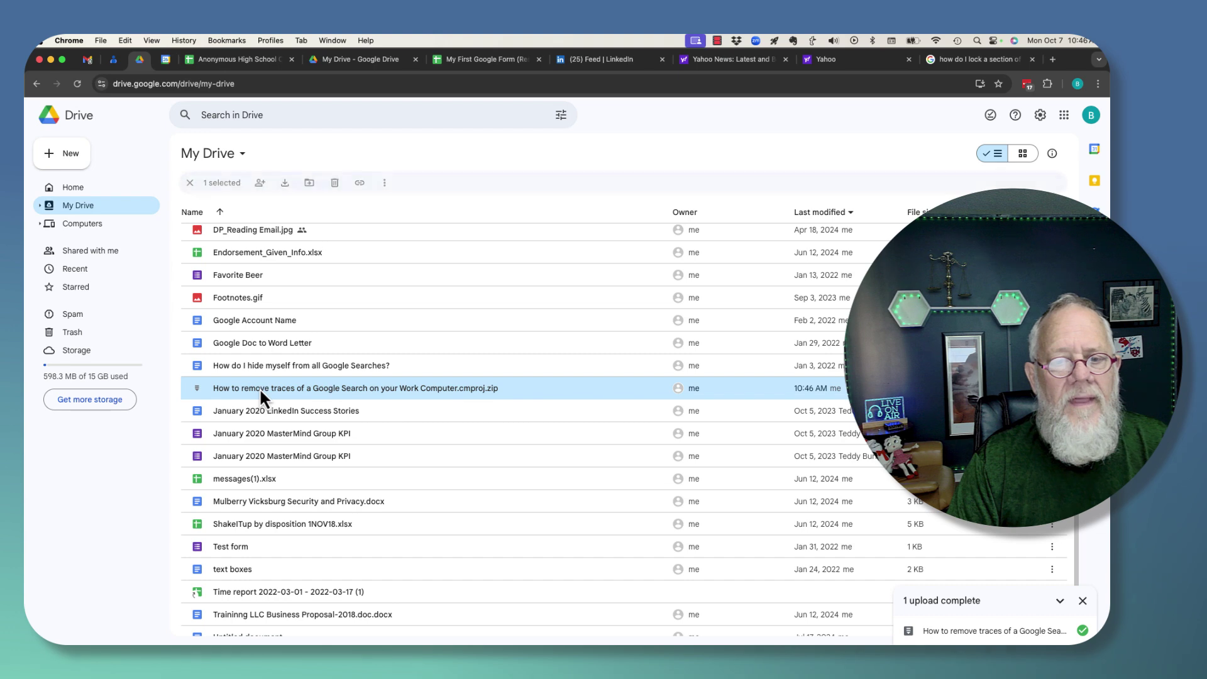
{"action": "double_click", "coordinate": [259, 387]}
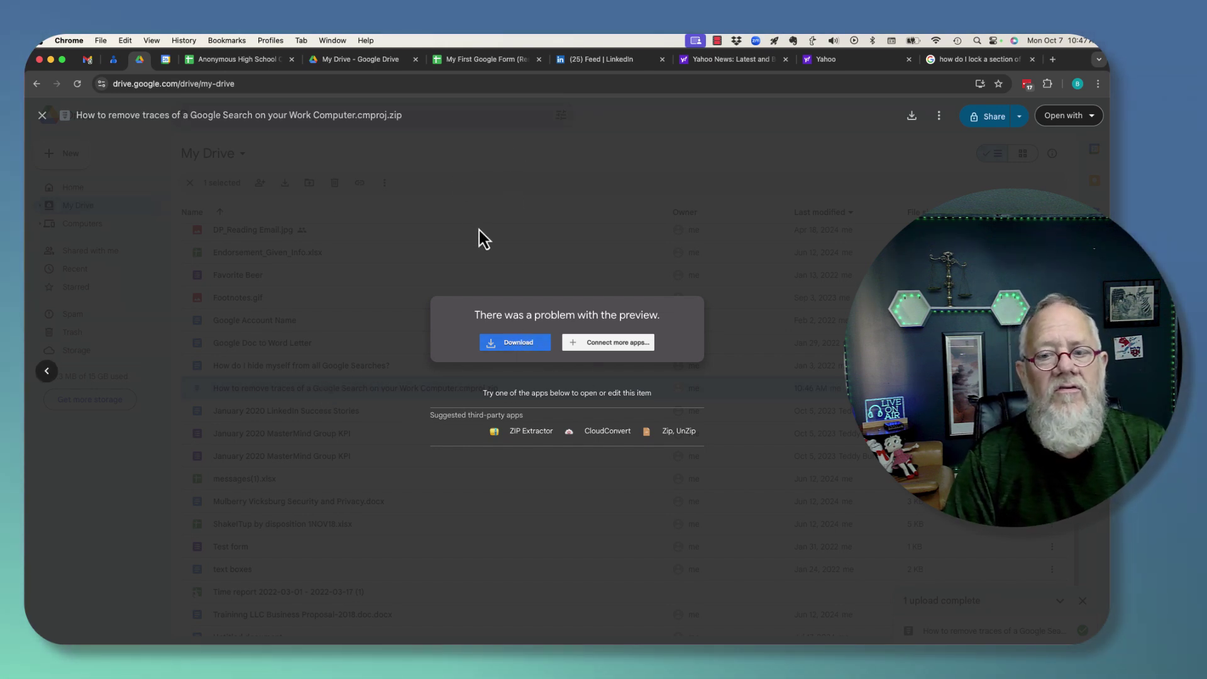
{"action": "left_click", "coordinate": [41, 116]}
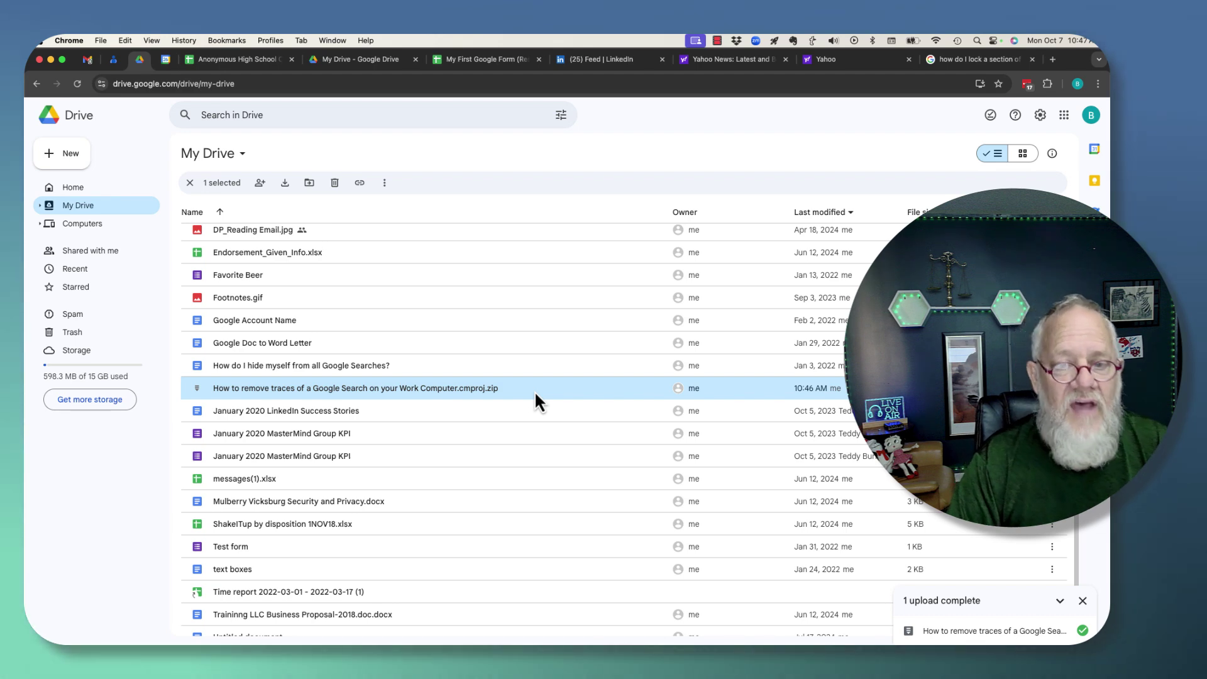
{"action": "scroll", "coordinate": [534, 403], "scroll_direction": "down", "scroll_amount": 1}
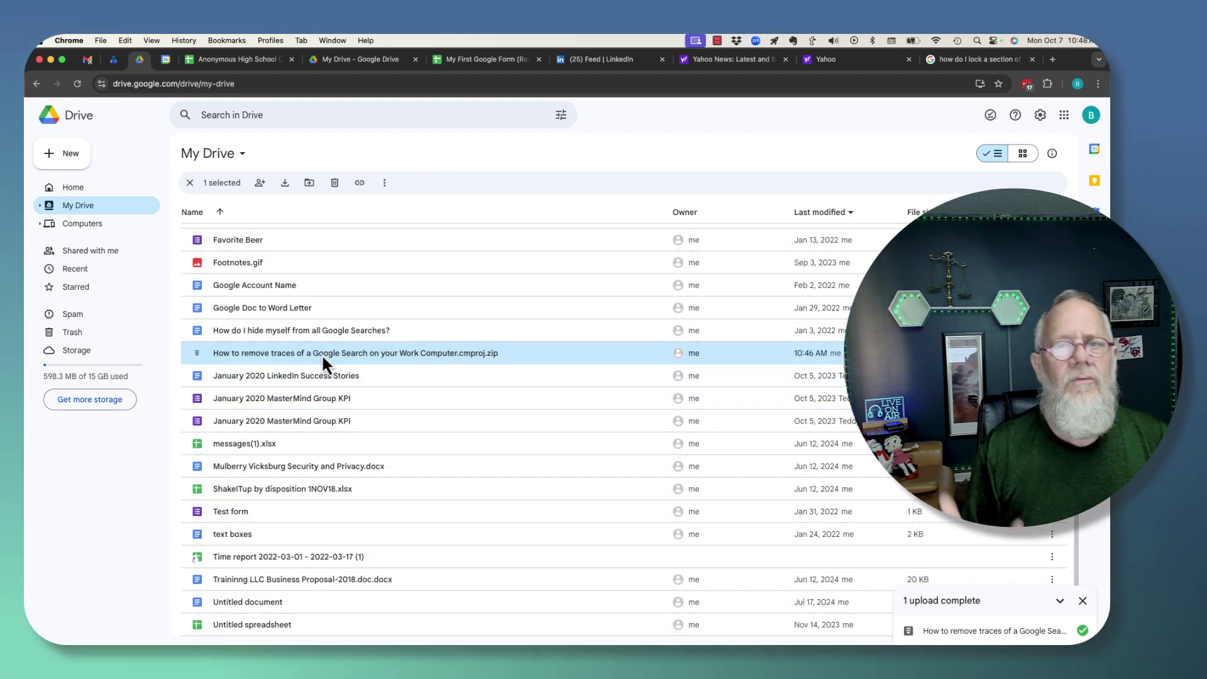